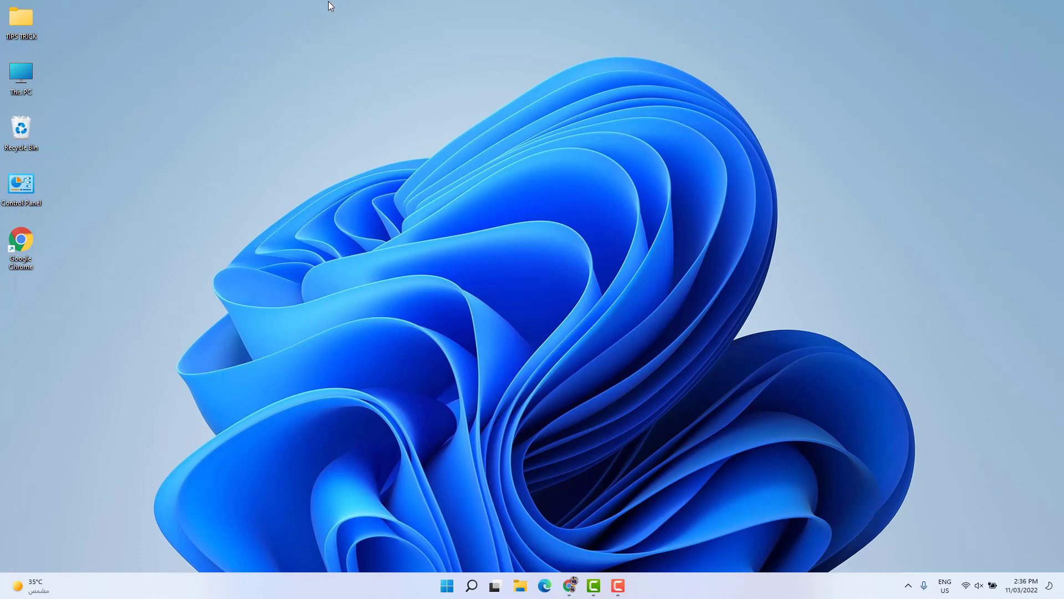
# - Open the computer's network adapter settings through the Control Panel's Network and Sharing Center
pyautogui.doubleClick(35, 194)
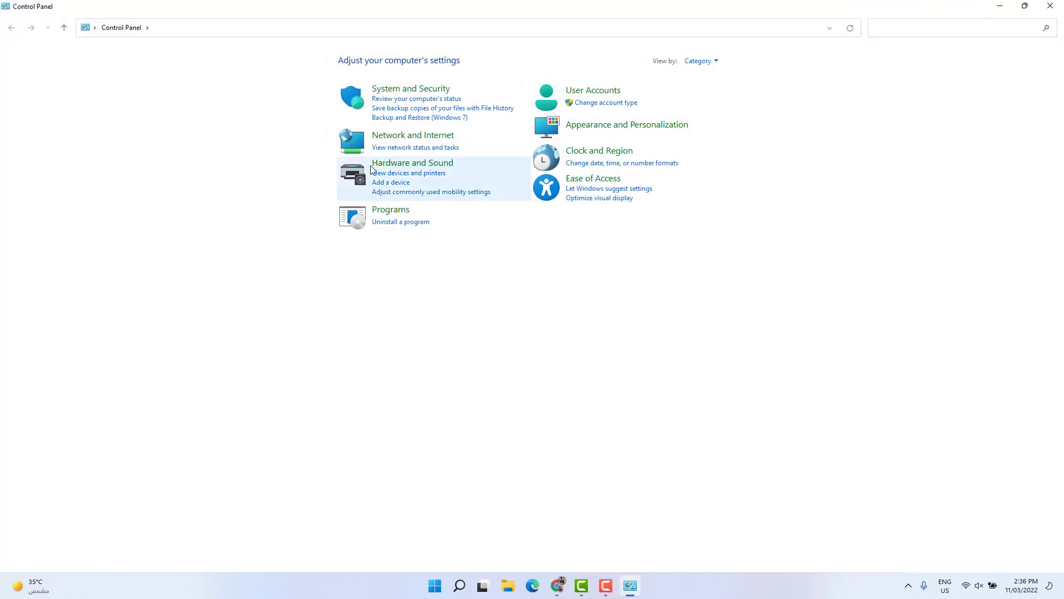
pyautogui.click(397, 140)
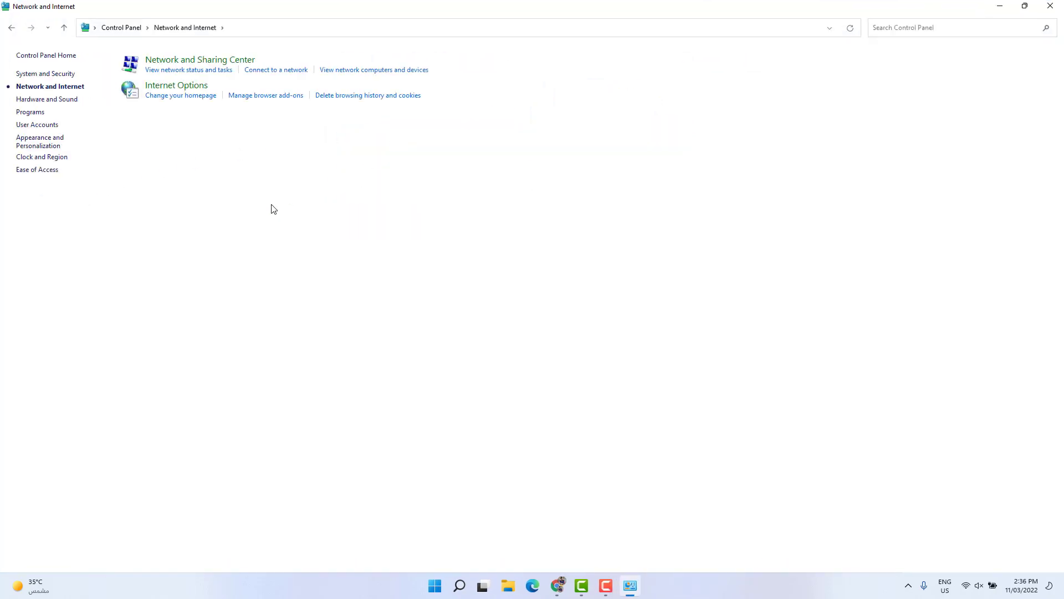
pyautogui.click(193, 66)
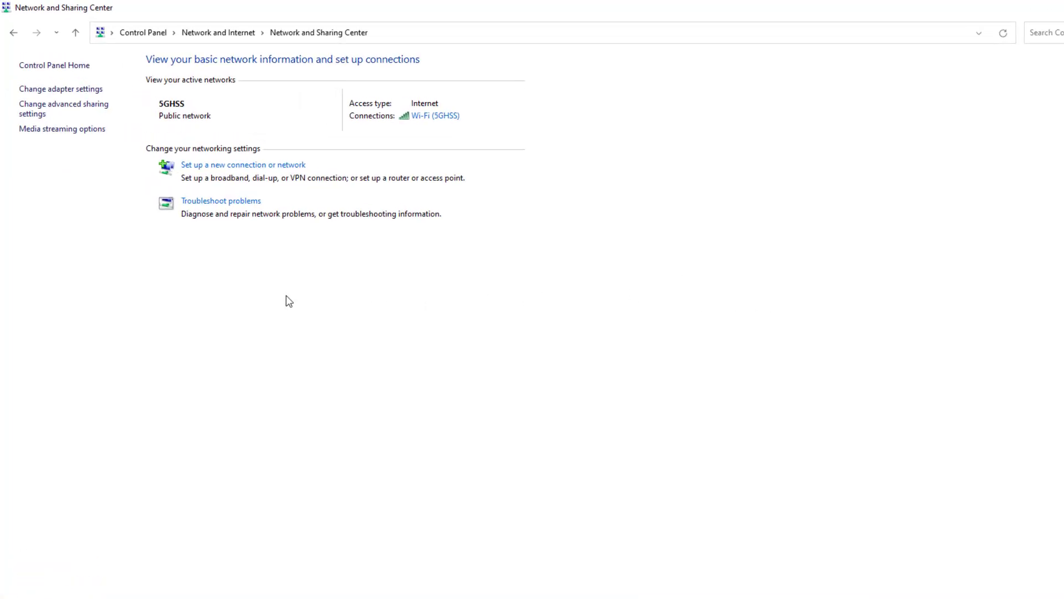
pyautogui.click(89, 90)
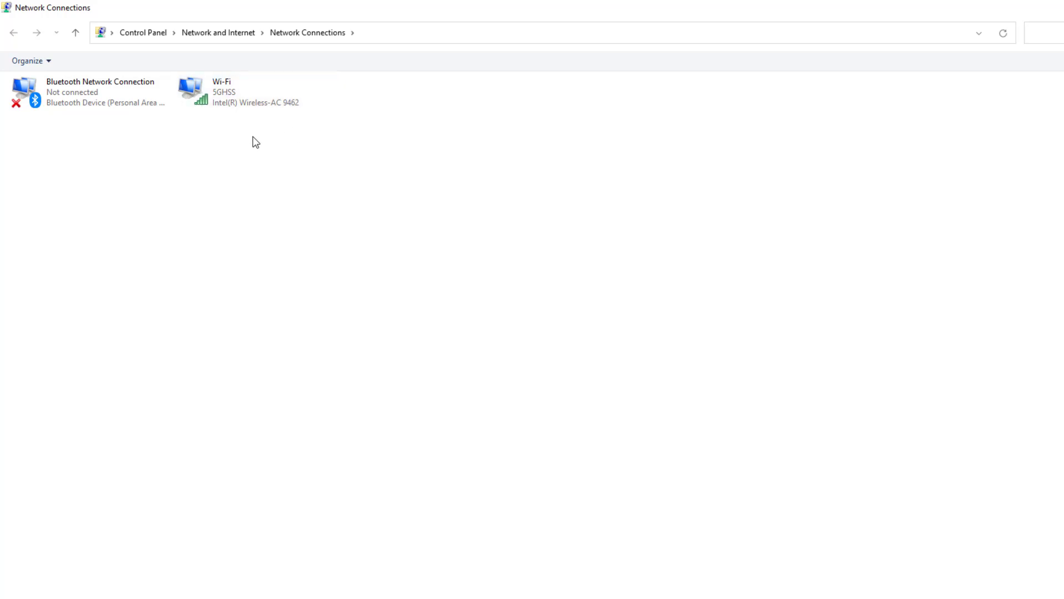
# - Open the Internet Protocol Version 4 (TCP/IPv4) properties of the Wi-Fi adapter
pyautogui.click(242, 97)
pyautogui.rightClick(241, 95)
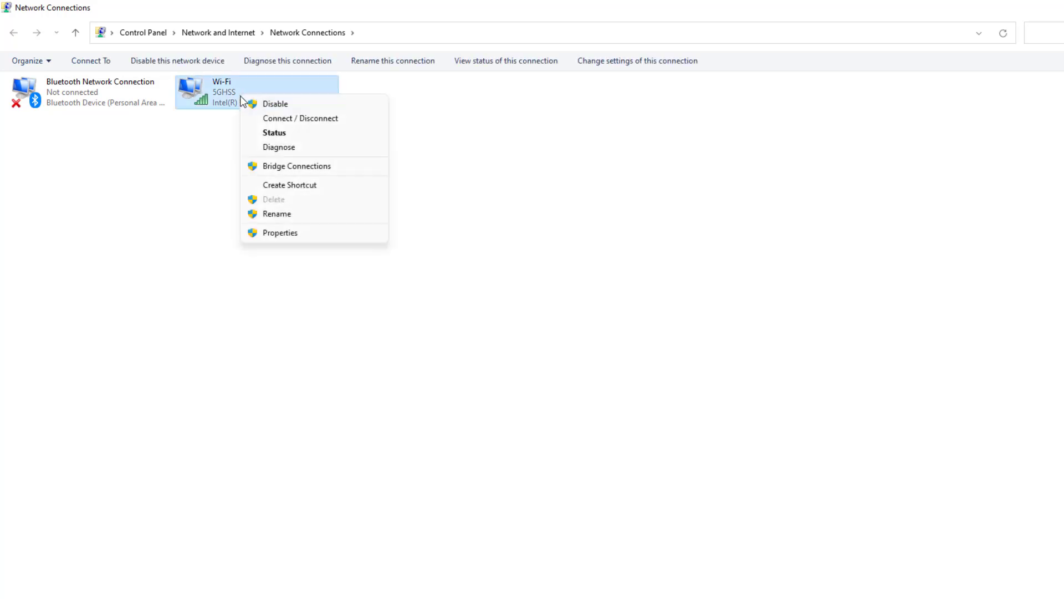
pyautogui.click(284, 235)
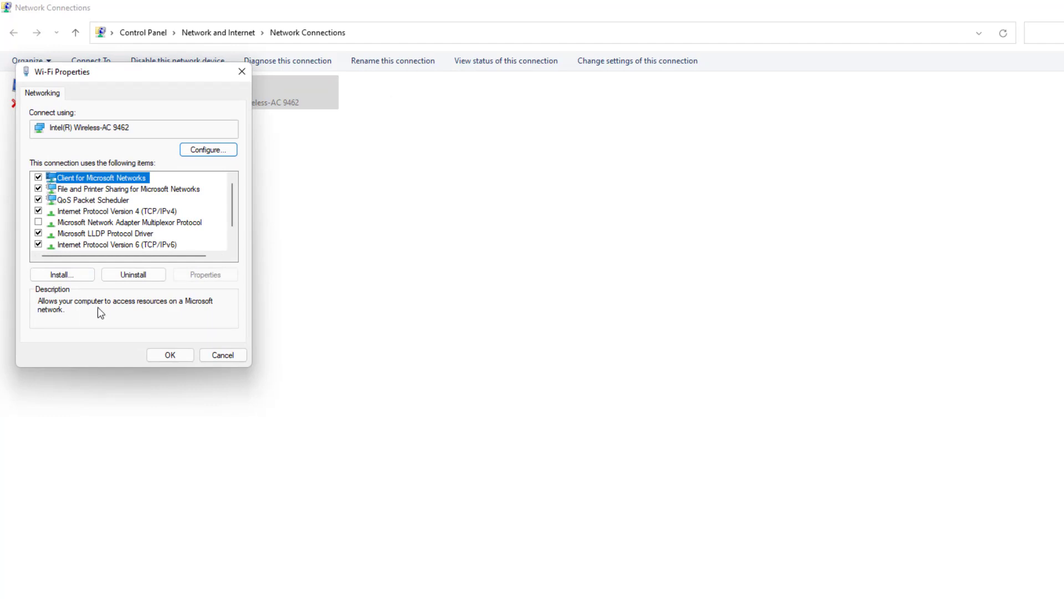
pyautogui.doubleClick(112, 211)
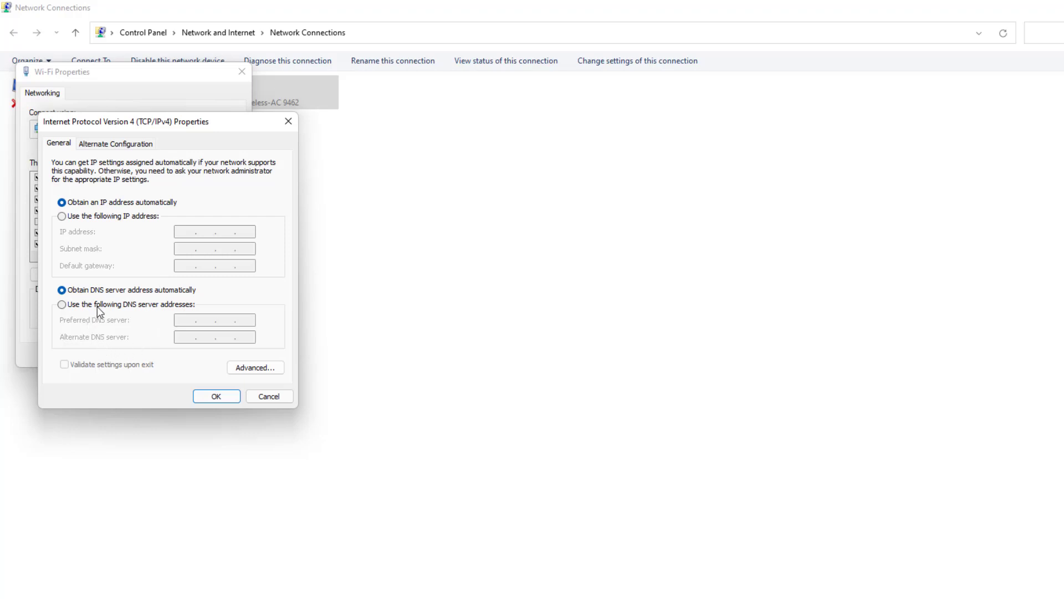
# - Set the preferred DNS server to 8.8.8.8 and the alternate to 8.8.4.4, and apply the Wi-Fi adapter's properties
pyautogui.click(116, 306)
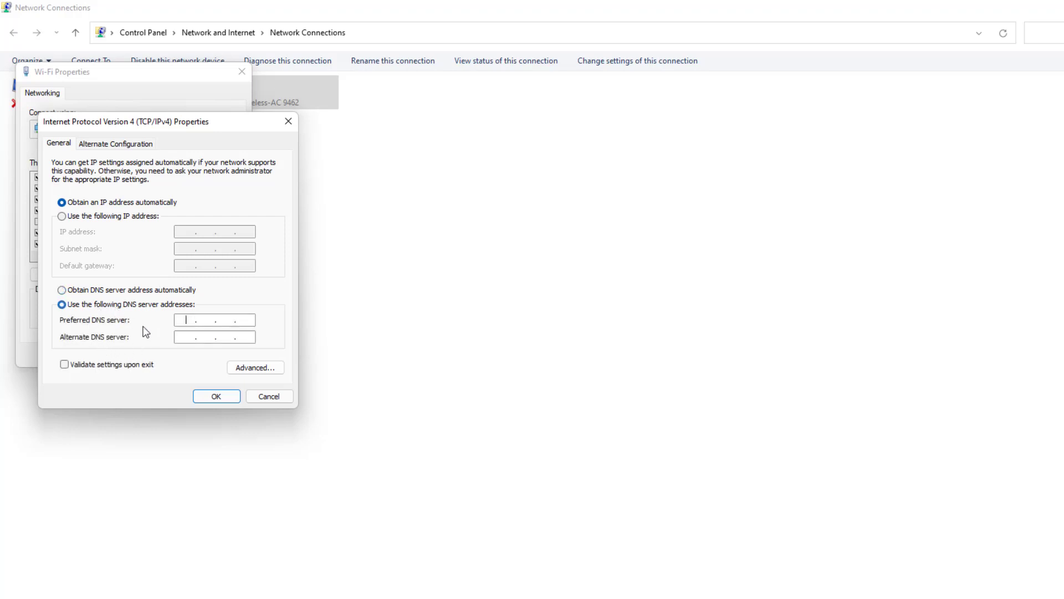
pyautogui.write('8 . . .')
pyautogui.click(204, 321)
pyautogui.write('8..')
pyautogui.click(228, 320)
pyautogui.write('8.8.8.8')
pyautogui.click(229, 335)
pyautogui.write('4.4')
pyautogui.click(216, 396)
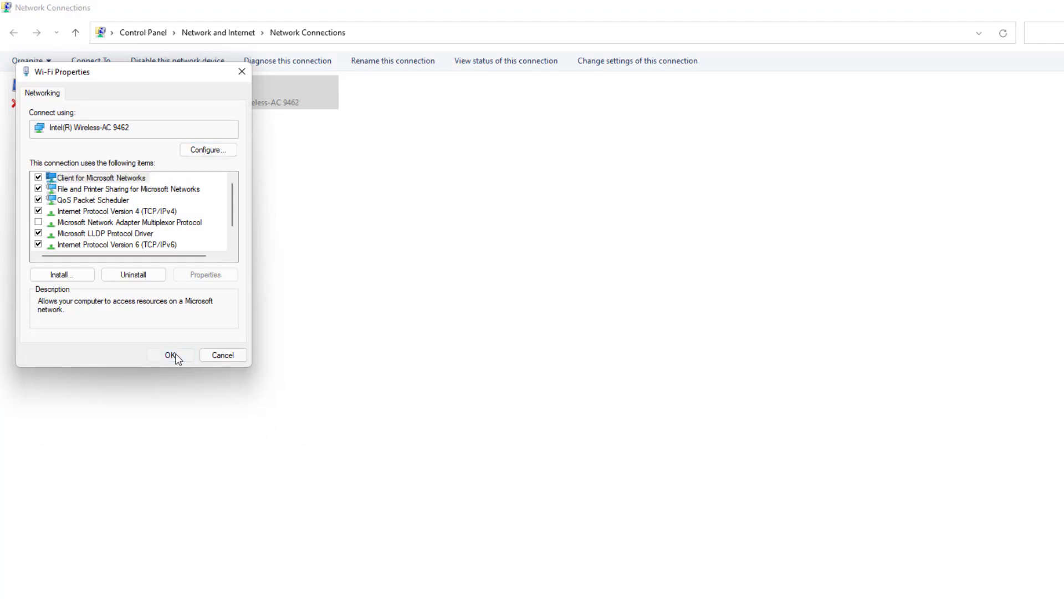
pyautogui.click(175, 357)
pyautogui.hotkey('alt', 'Left')
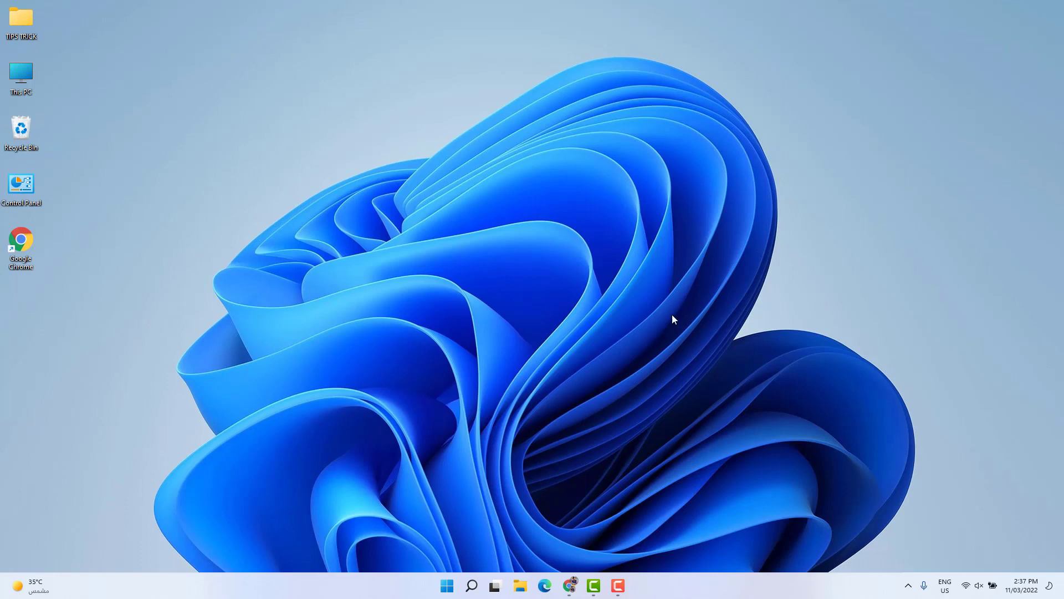
# - Find Command Prompt with the search term cmd and run it as administrator
pyautogui.click(472, 585)
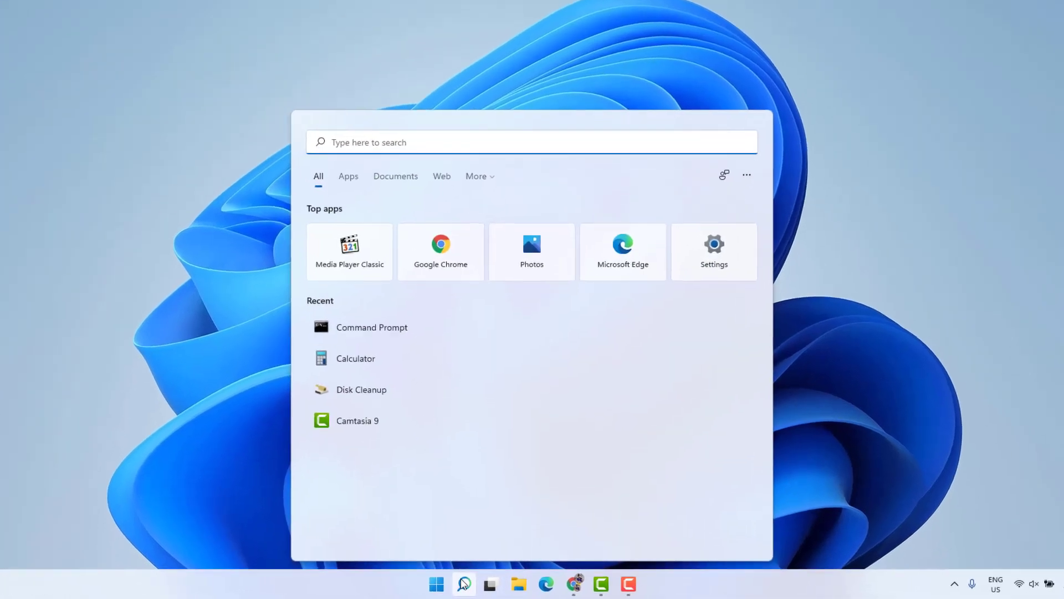
pyautogui.write('cmd')
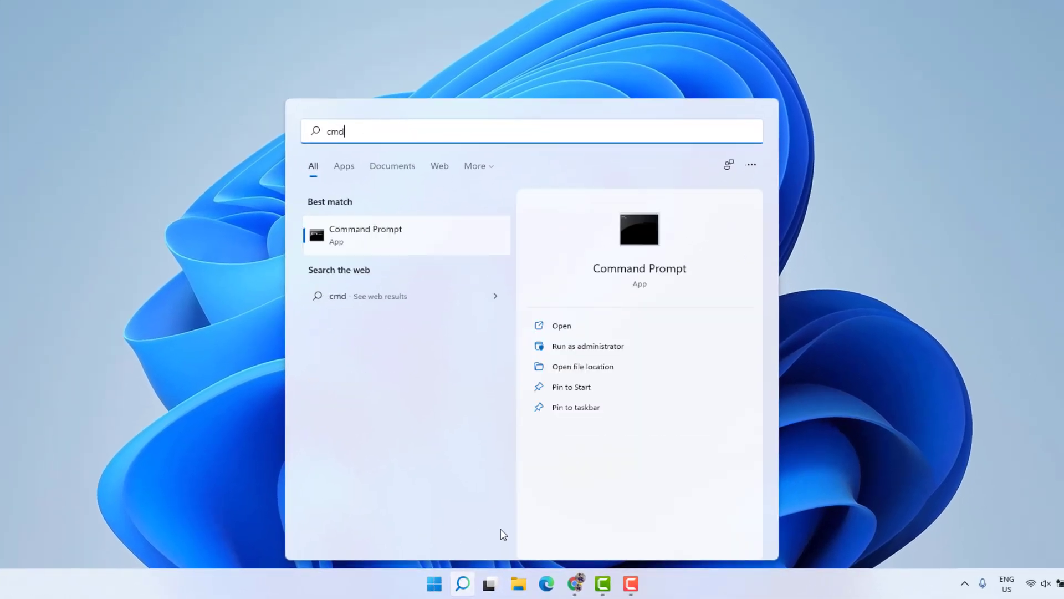
pyautogui.click(598, 348)
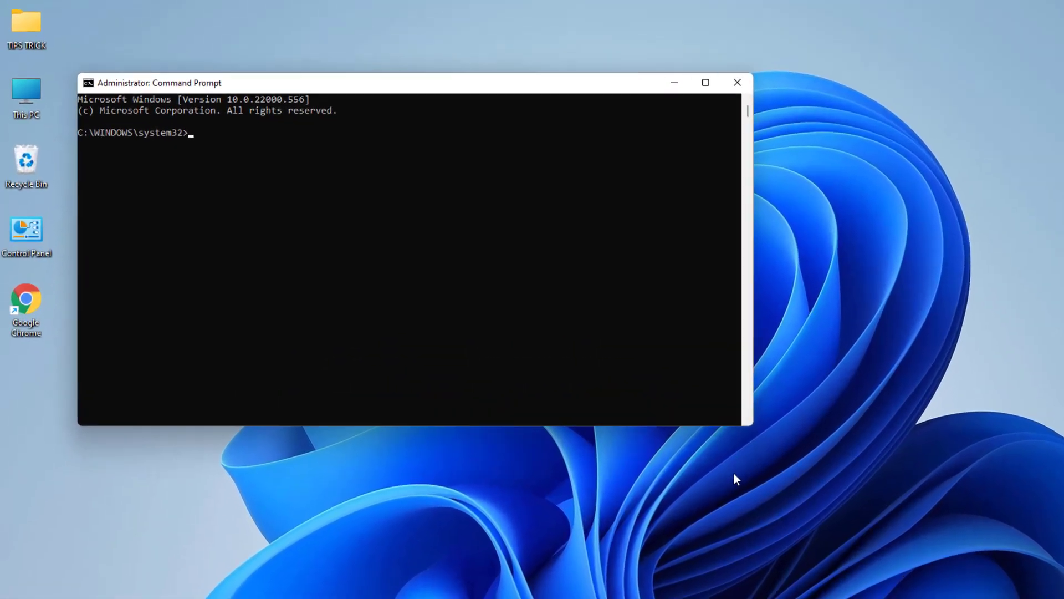
# - Reset the Winsock catalog with the command netsh winsock reset catalog
pyautogui.write('ne')
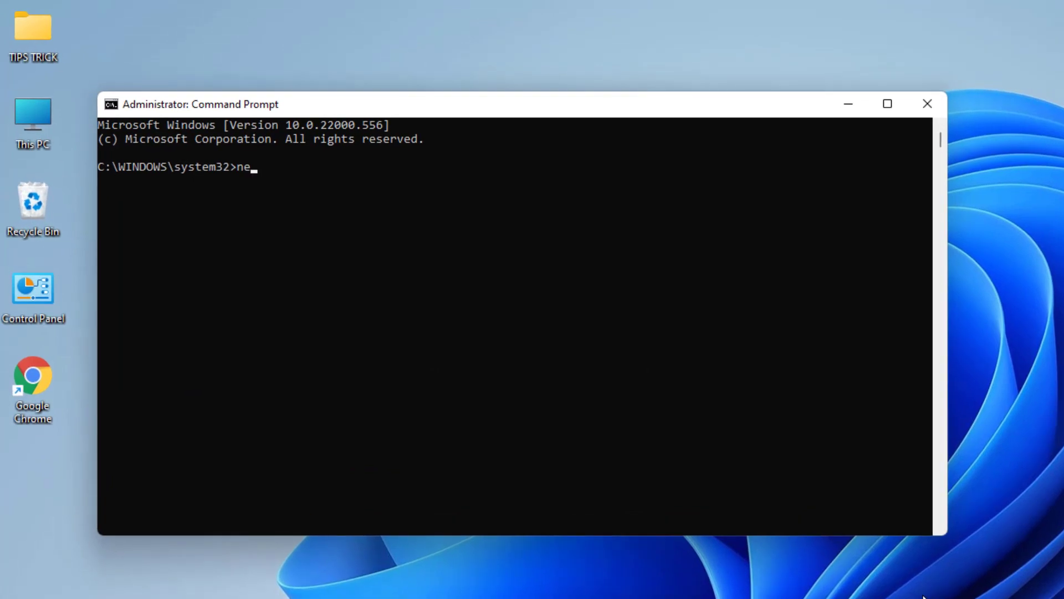
pyautogui.write('tsh winsock rese')
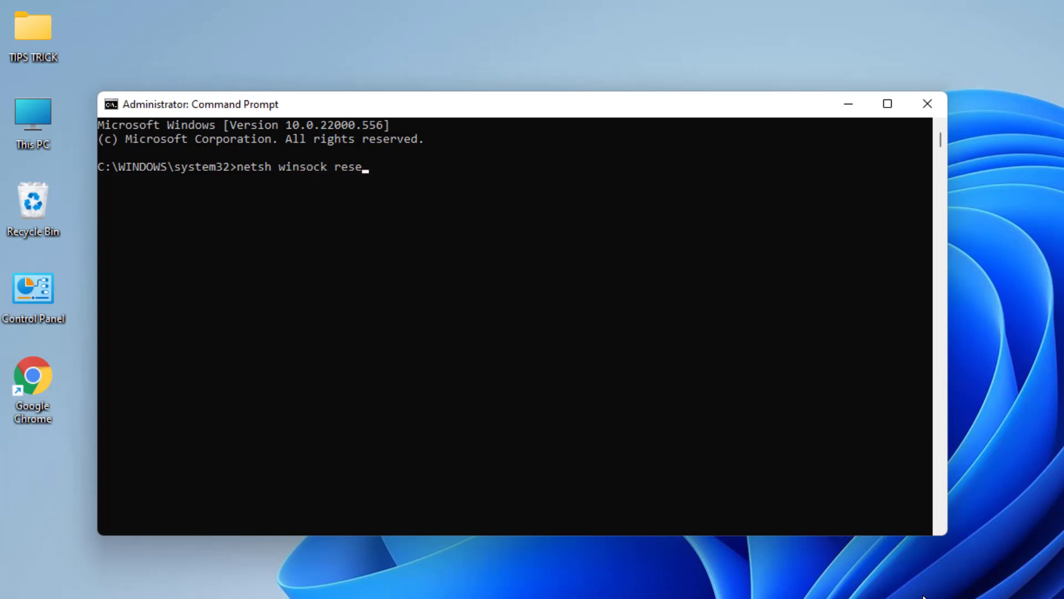
pyautogui.write('t catalog')
pyautogui.press('Return')
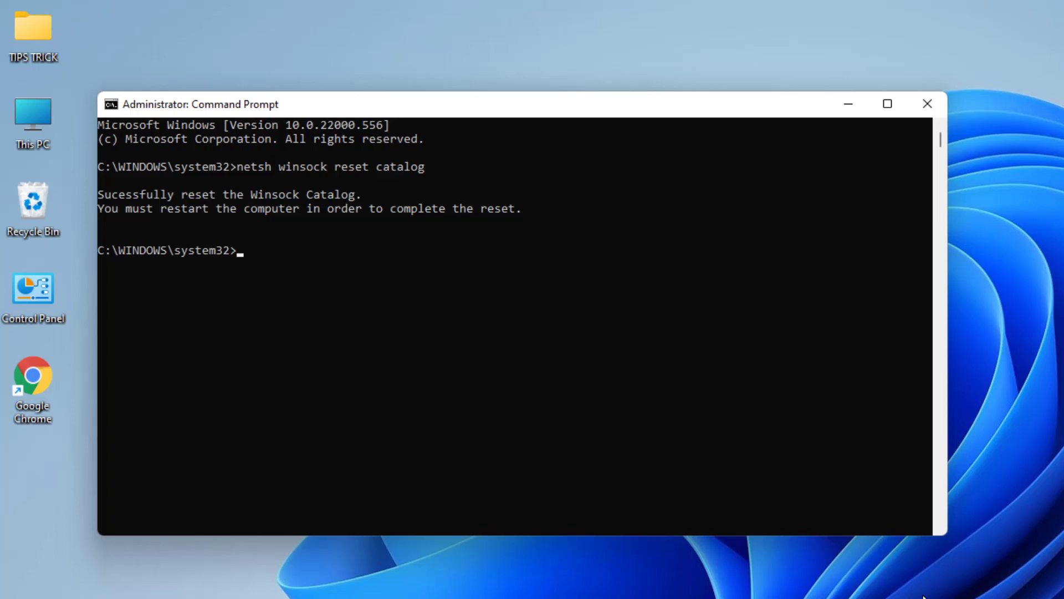
# - Run netsh int ipv4 reset reset.log, review the output and close the Command Prompt
pyautogui.write('netsh int ipv4 reset')
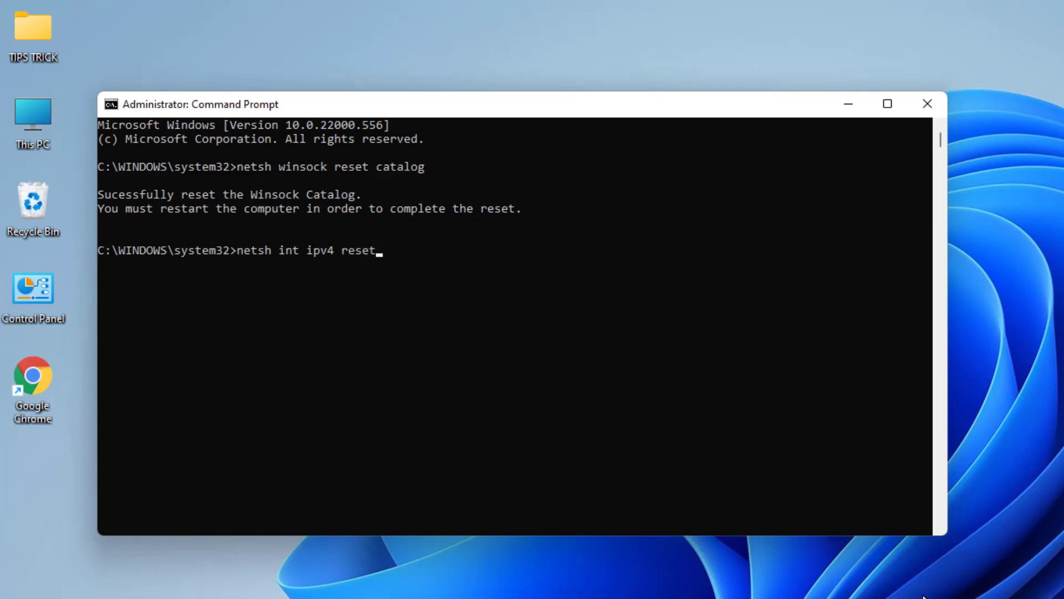
pyautogui.write(' reset.log')
pyautogui.press('Return')
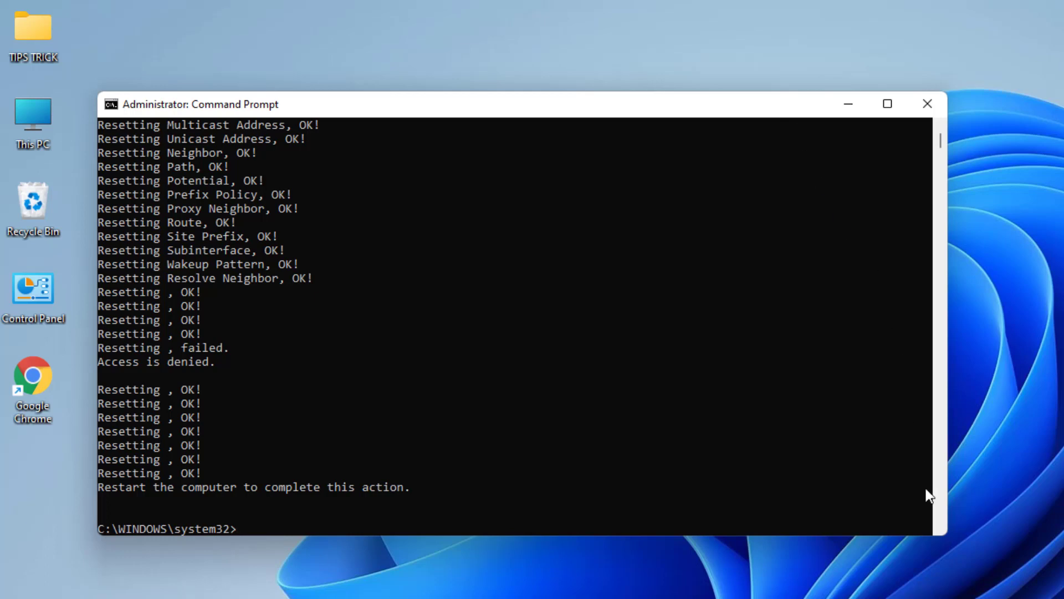
pyautogui.moveTo(940, 139); pyautogui.dragTo(939, 133)
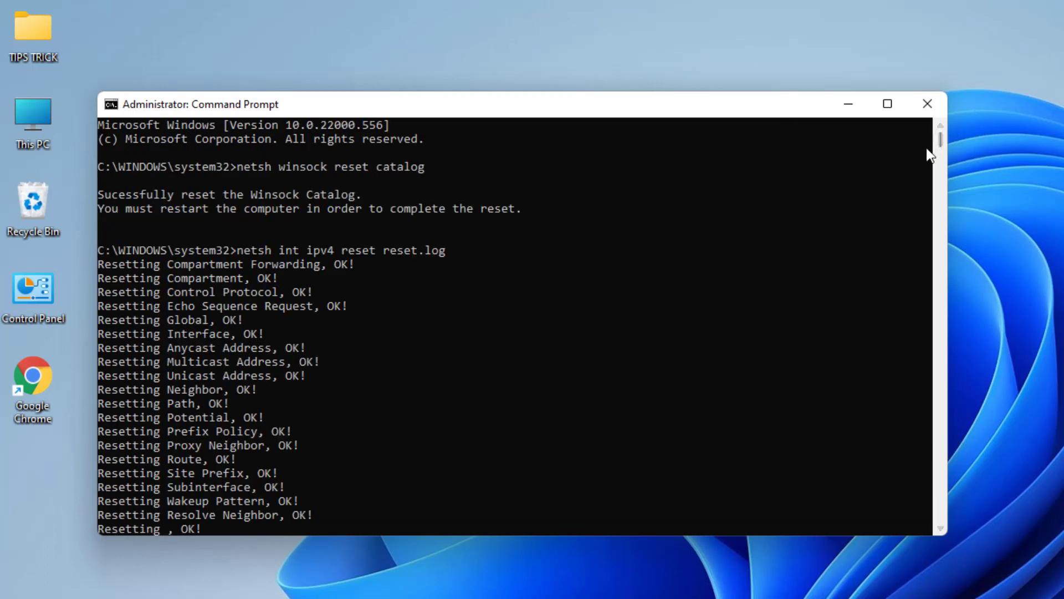
pyautogui.click(924, 103)
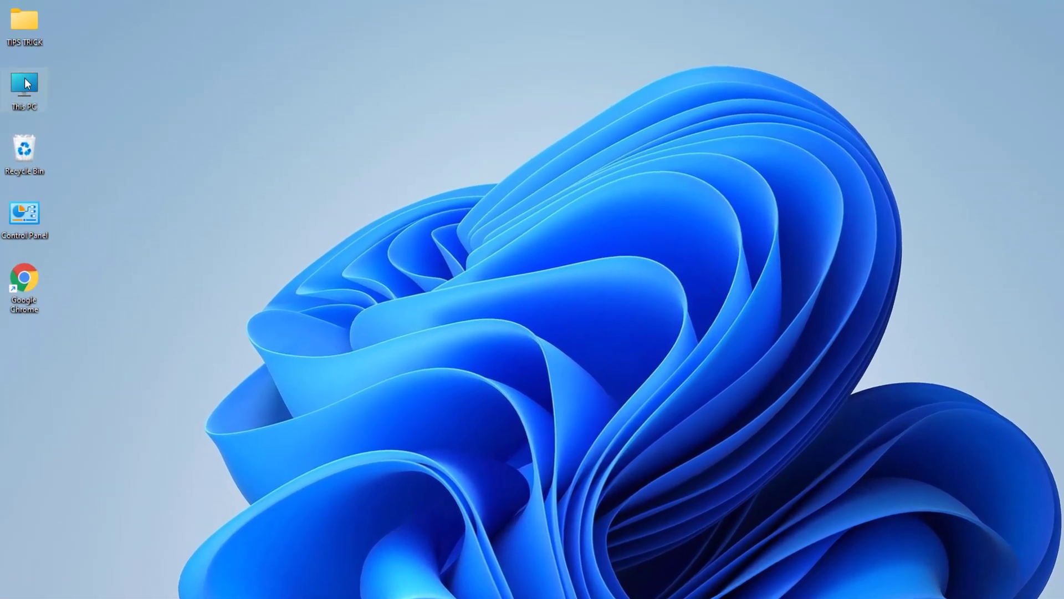
# - Open Device Manager within This PC's Computer Management and expand the Network adapters category
pyautogui.rightClick(23, 74)
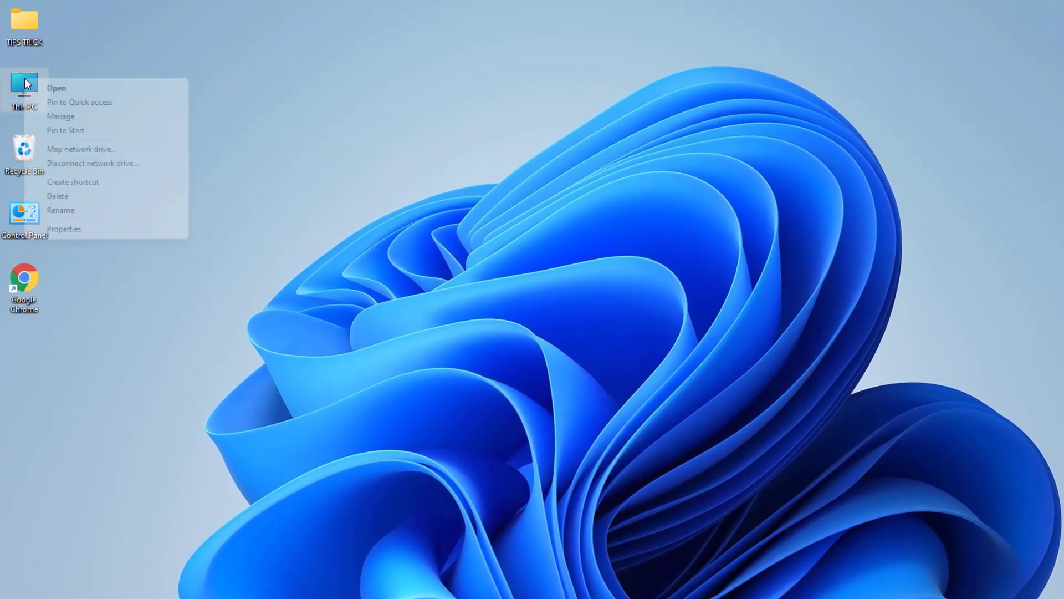
pyautogui.click(61, 116)
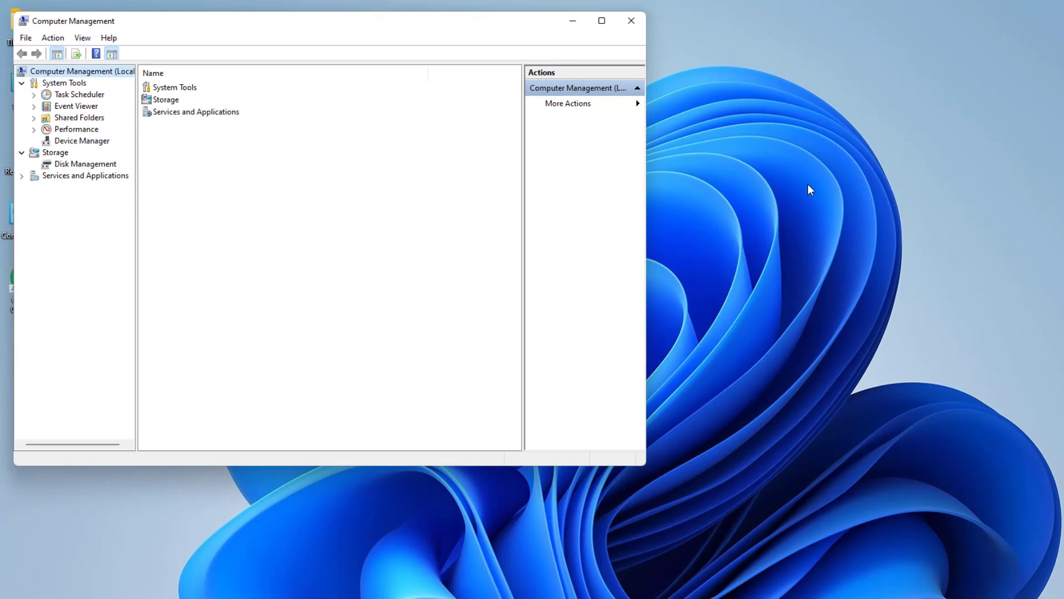
pyautogui.click(89, 140)
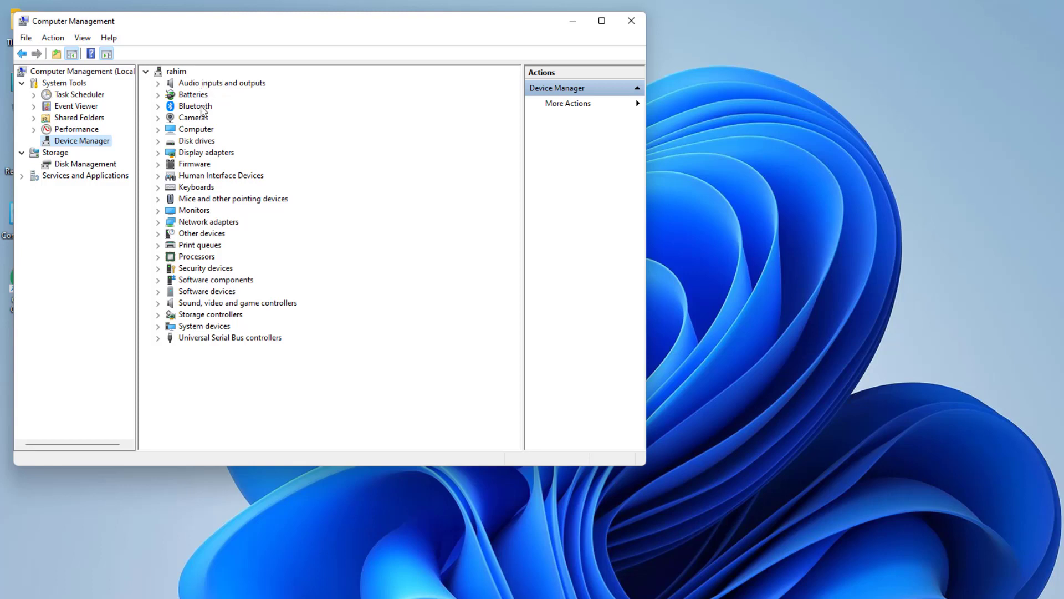
pyautogui.click(158, 222)
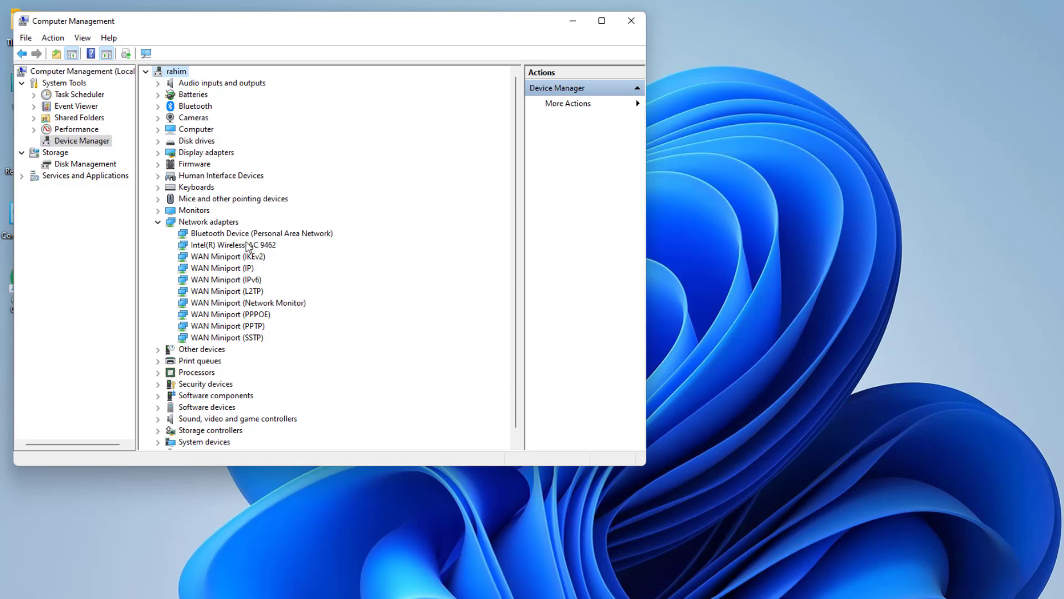
# - Check the Wi-Fi adapter's model in Network Connections against the Network adapters list, and close Network Connections
pyautogui.moveTo(294, 28); pyautogui.dragTo(627, 36)
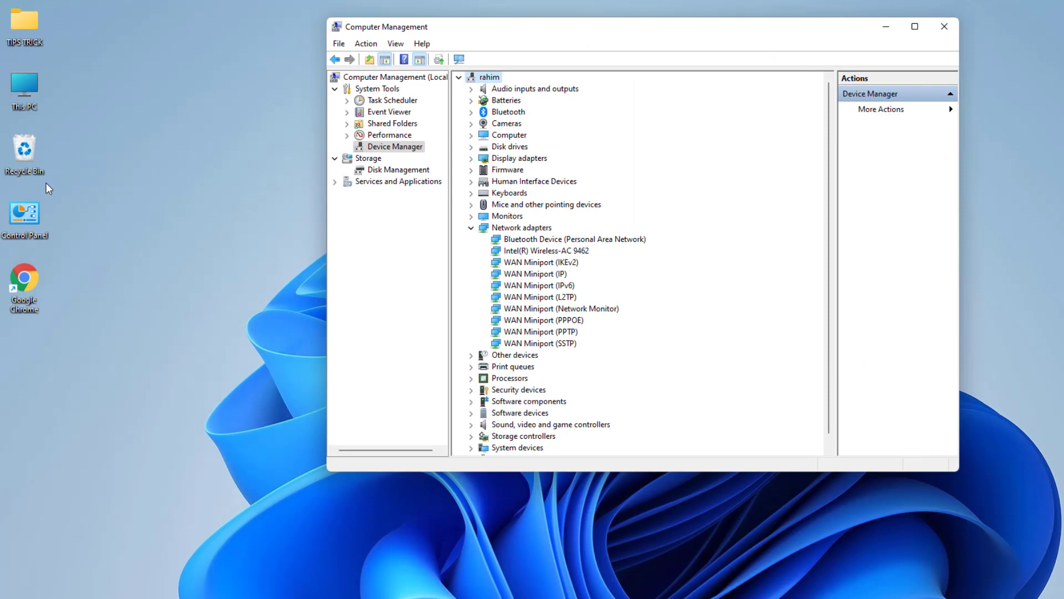
pyautogui.doubleClick(25, 209)
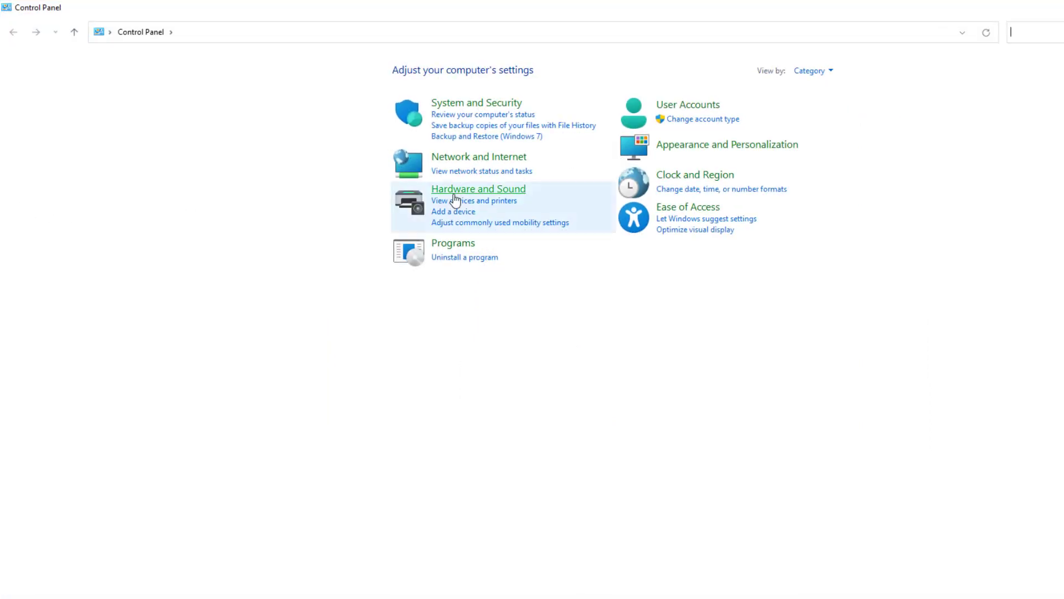
pyautogui.click(464, 159)
pyautogui.click(239, 78)
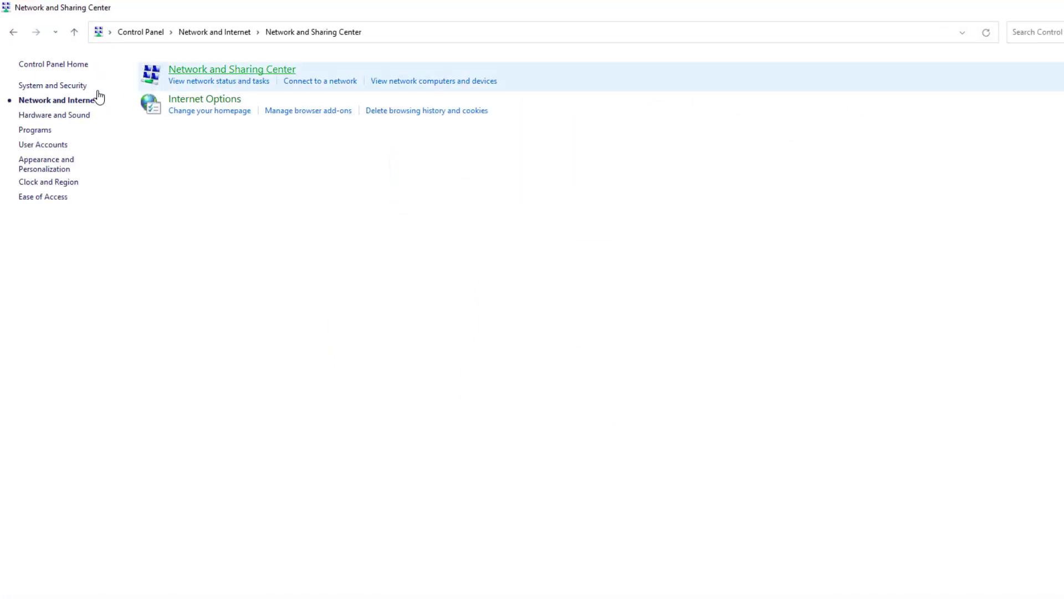
pyautogui.click(62, 89)
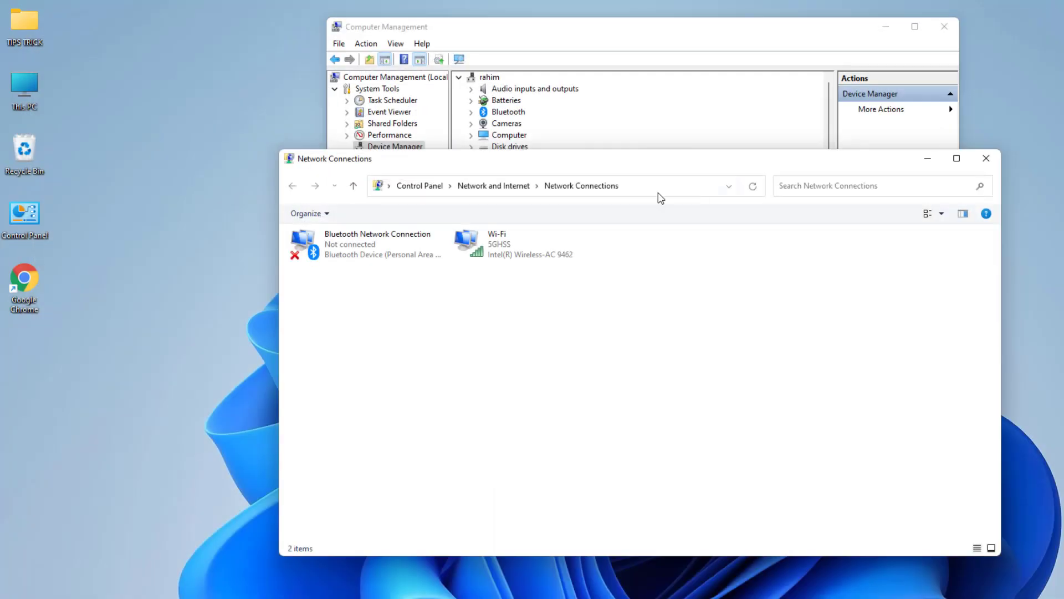
pyautogui.moveTo(587, 161); pyautogui.dragTo(1028, 111)
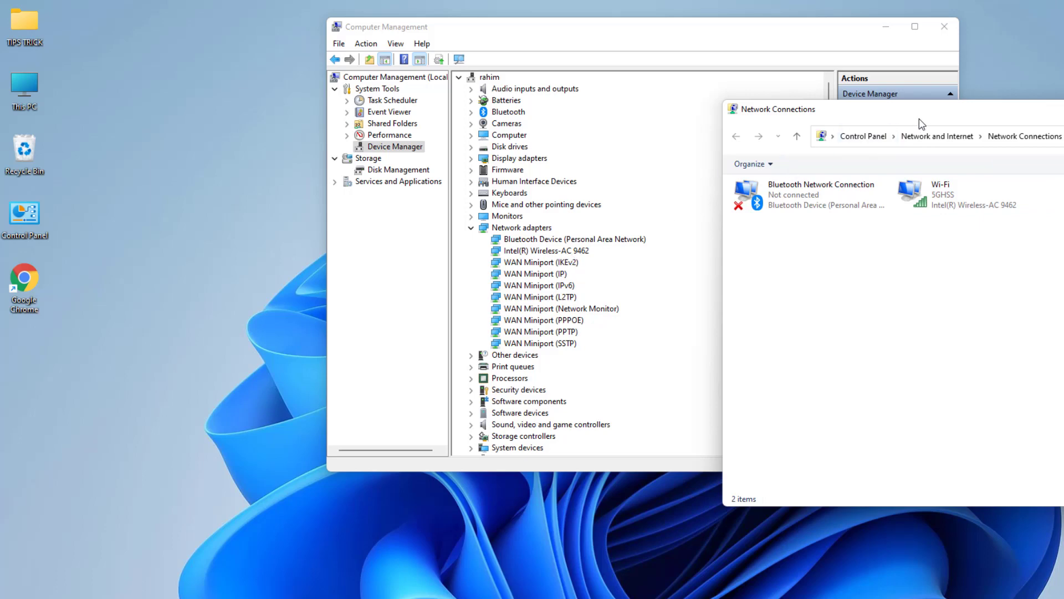
pyautogui.moveTo(919, 118); pyautogui.dragTo(554, 181)
pyautogui.click(959, 170)
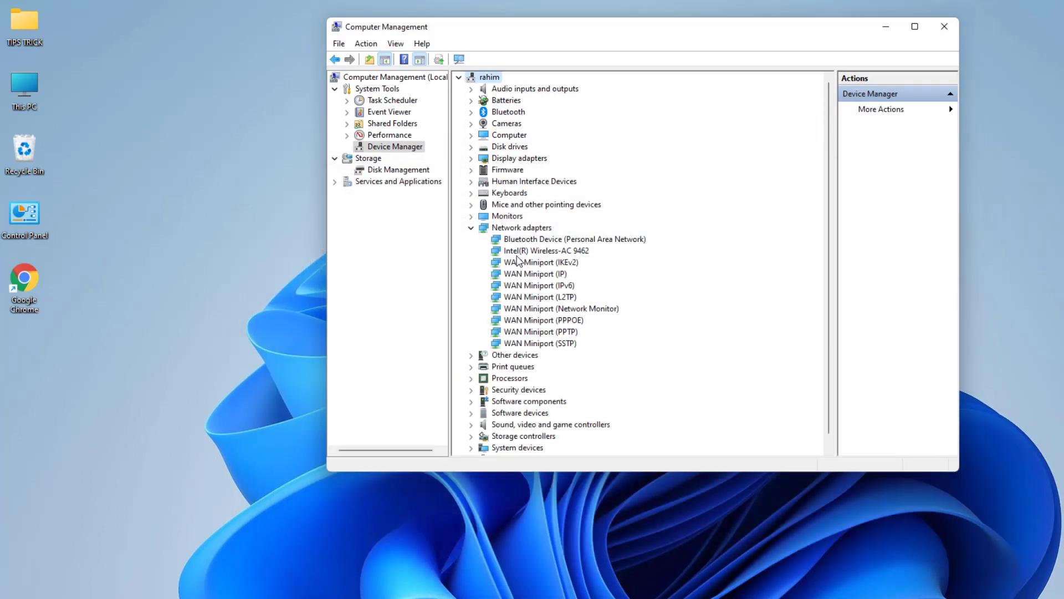
# - Review the compatible drivers available on the computer for the Intel(R) Wireless-AC 9462 adapter, and close the update wizard and Computer Management without installing
pyautogui.click(521, 252)
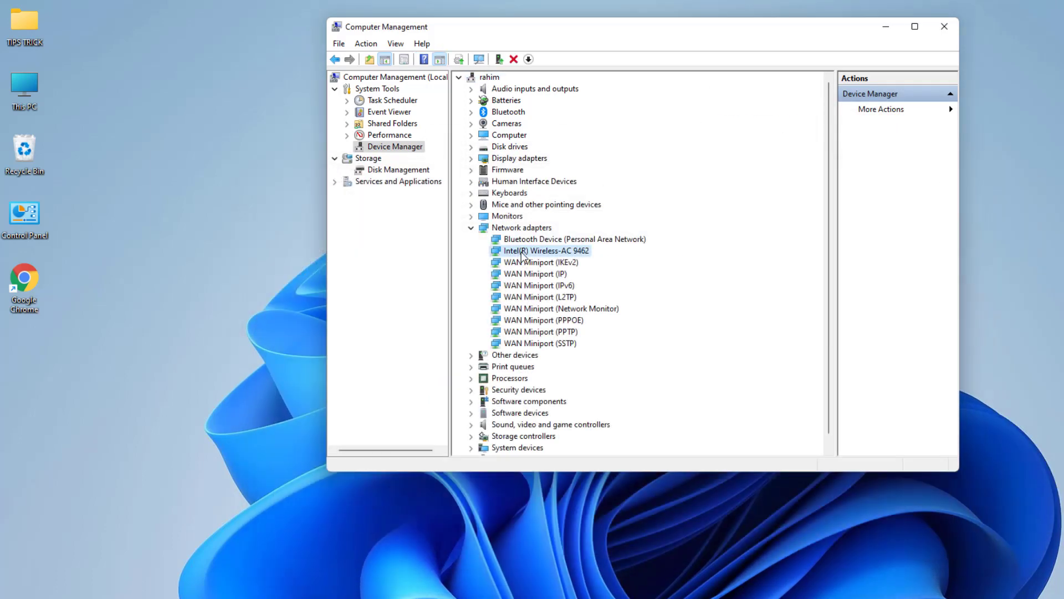
pyautogui.rightClick(521, 251)
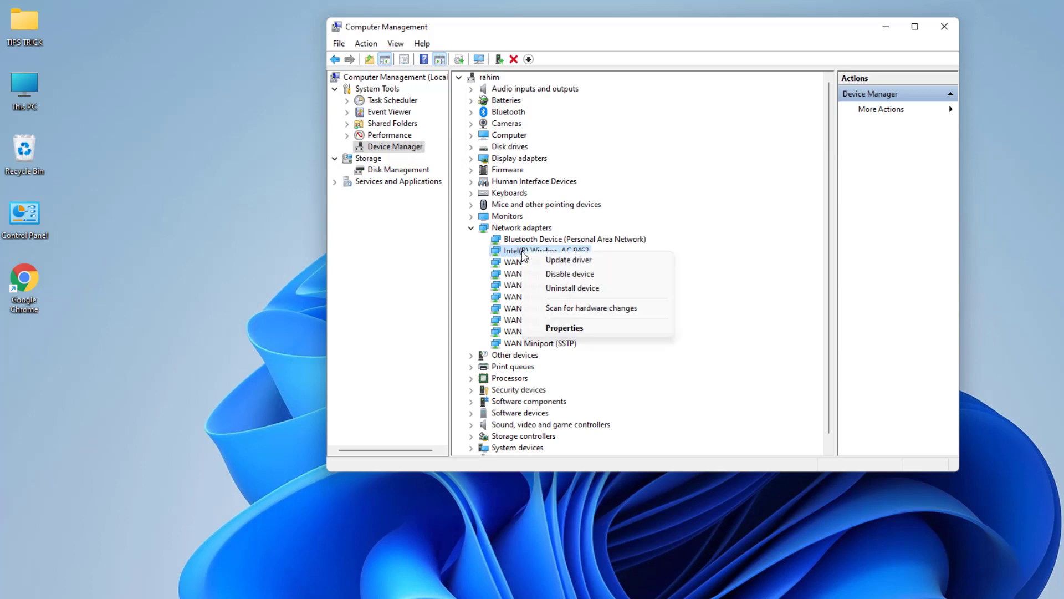
pyautogui.click(571, 260)
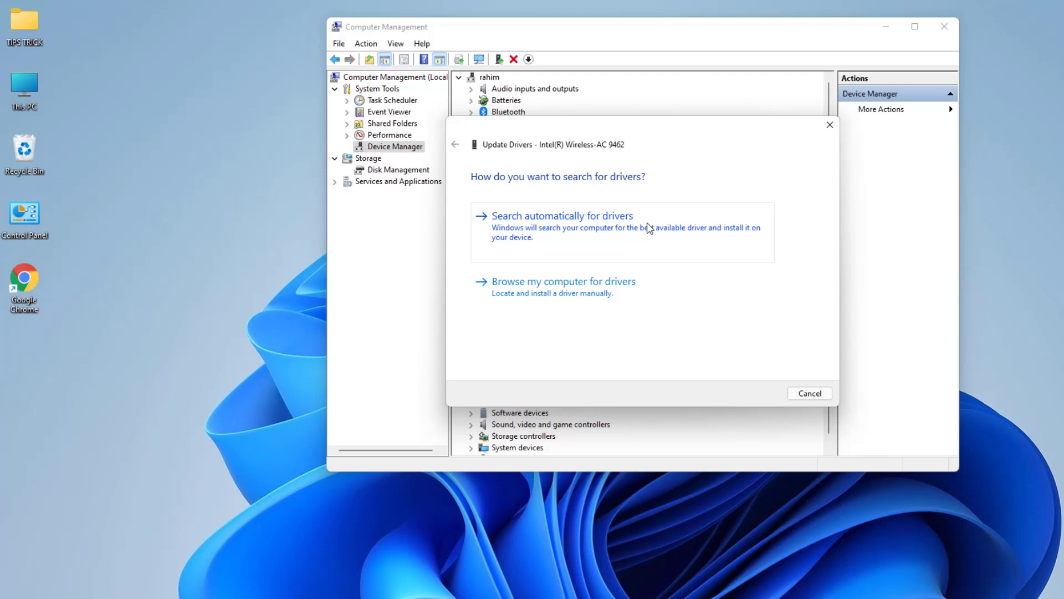
pyautogui.click(548, 293)
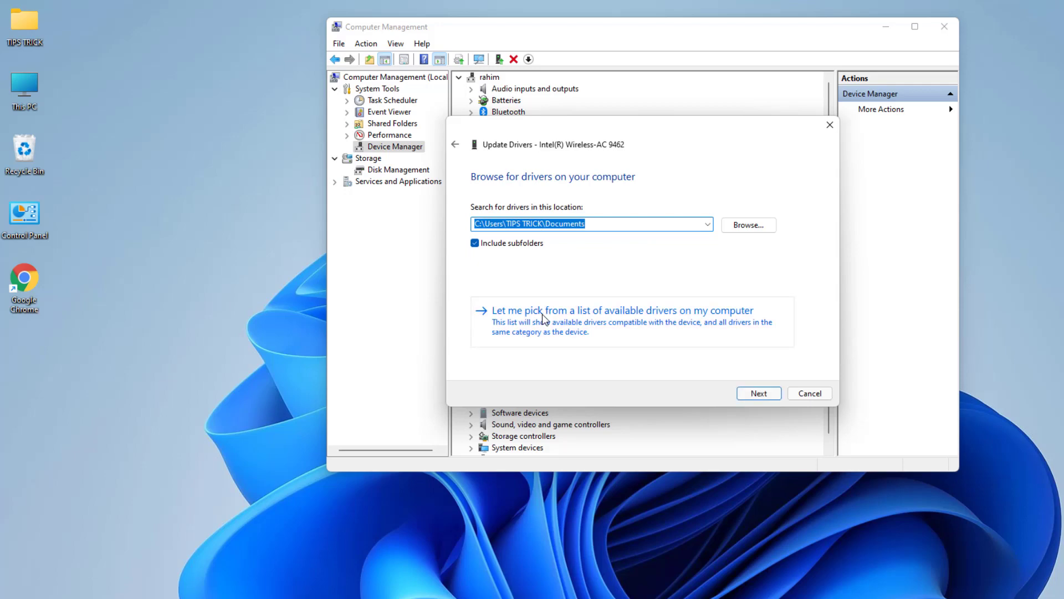
pyautogui.click(543, 319)
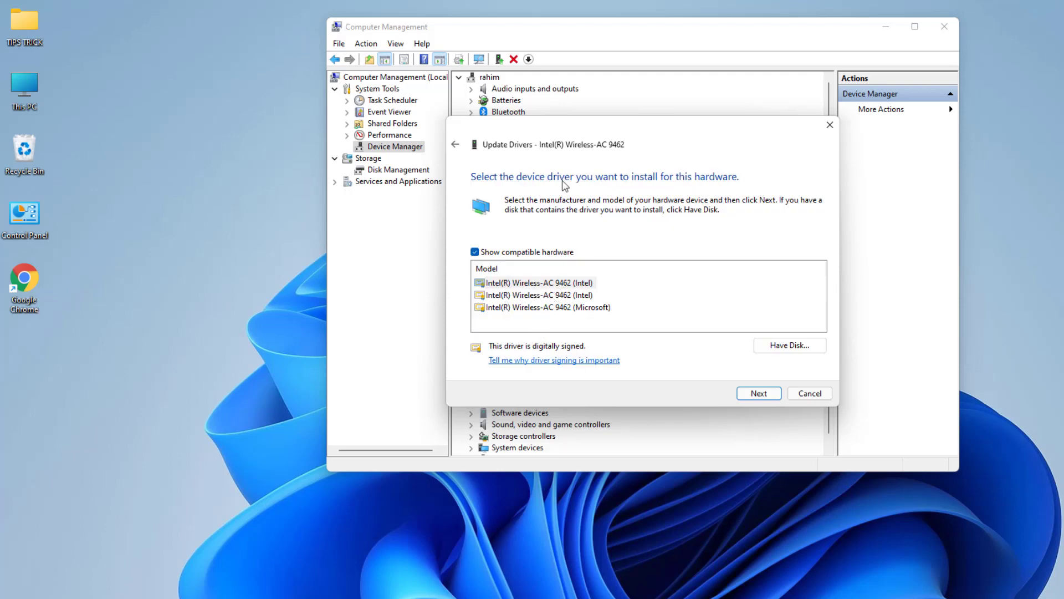
pyautogui.click(541, 295)
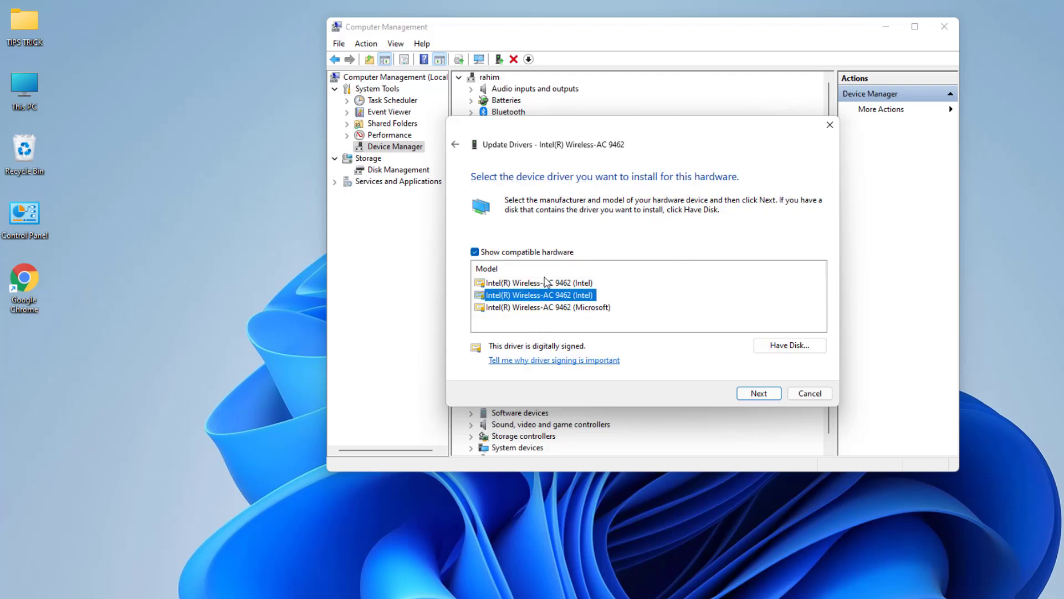
pyautogui.click(547, 283)
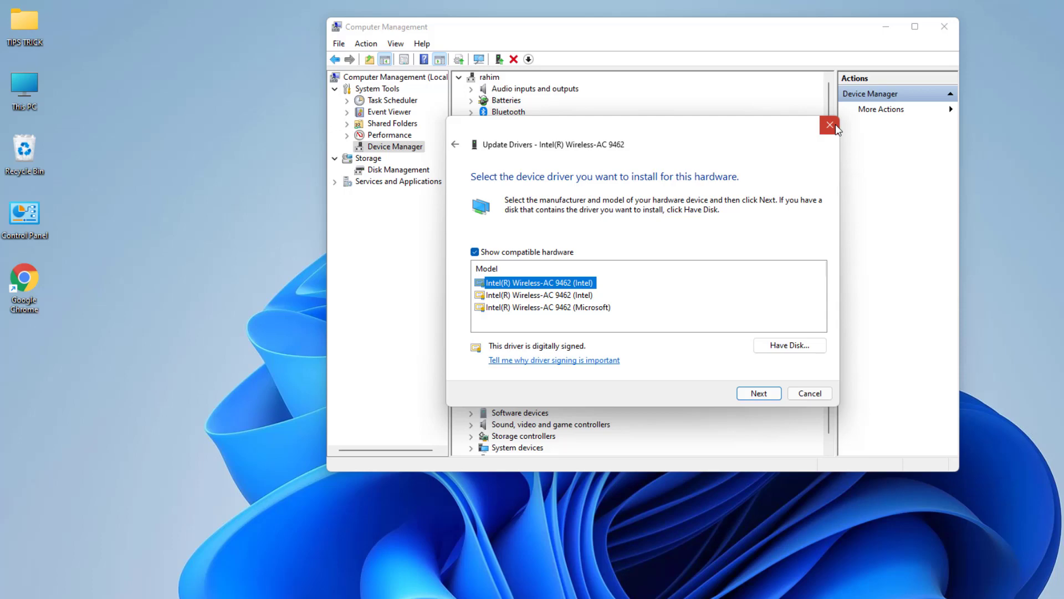
pyautogui.click(836, 124)
pyautogui.click(944, 26)
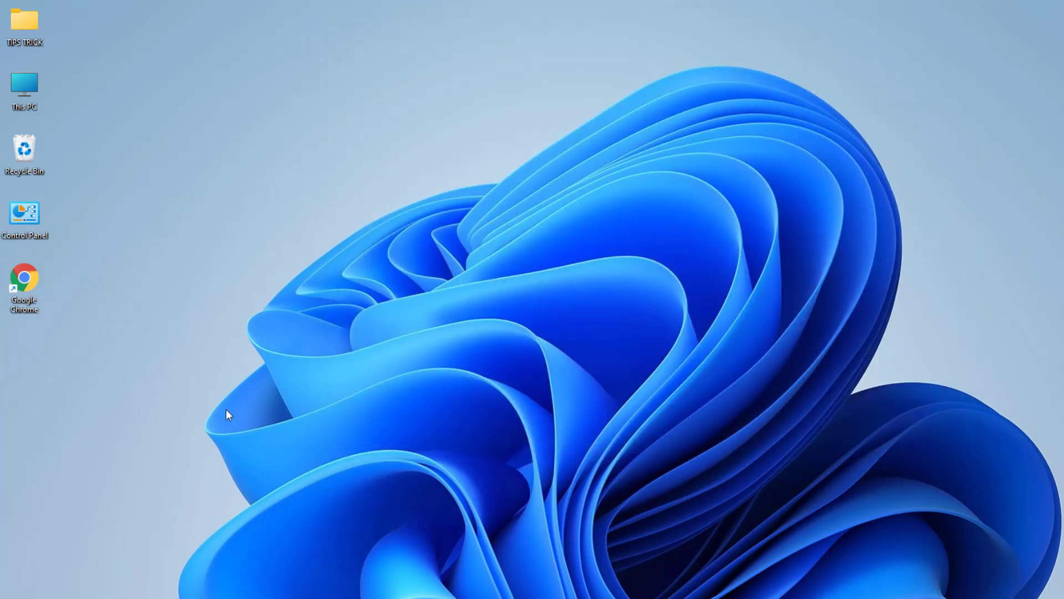
pyautogui.rightClick(356, 178)
pyautogui.click(403, 231)
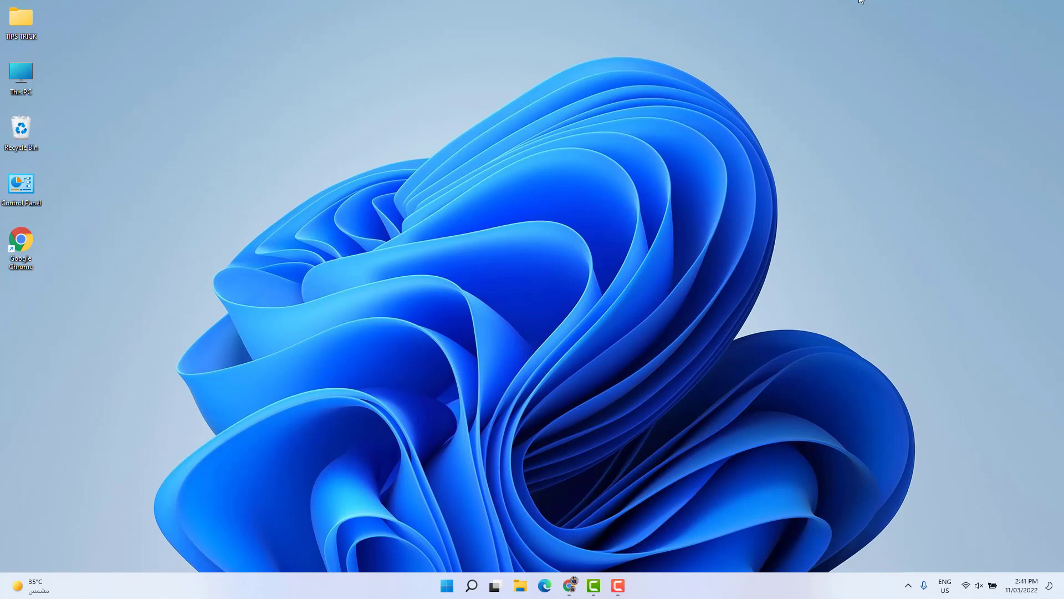
# - Reopen Computer Management for This PC and expand Network adapters in Device Manager
pyautogui.rightClick(18, 86)
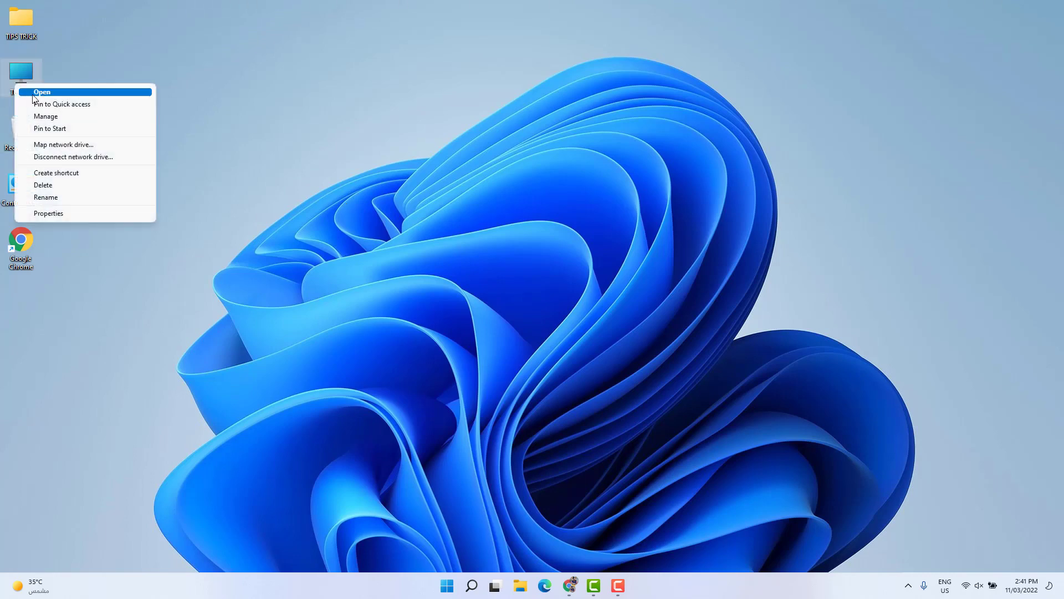
pyautogui.click(51, 116)
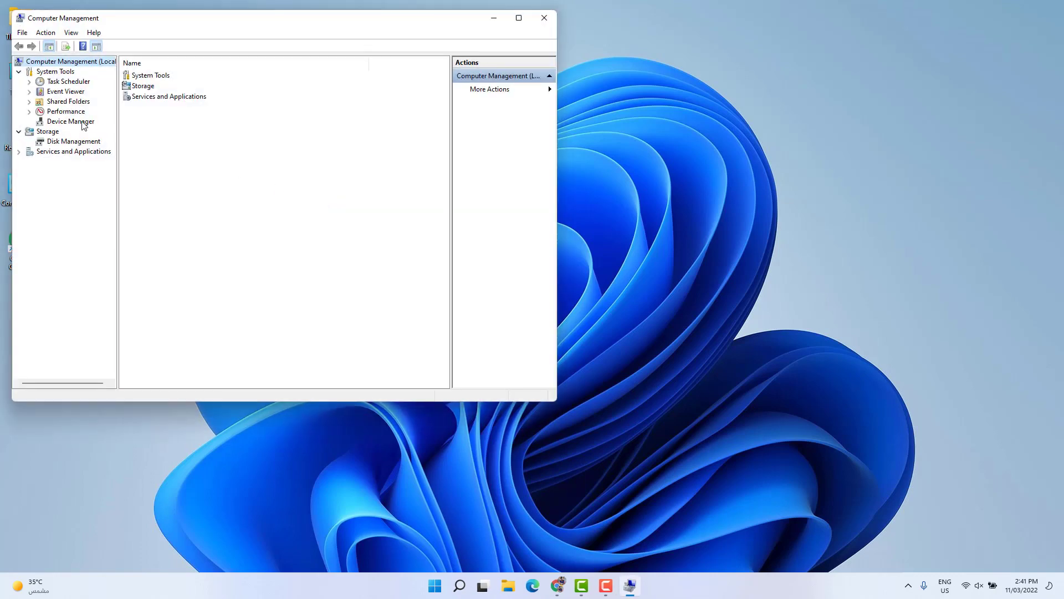
pyautogui.click(84, 121)
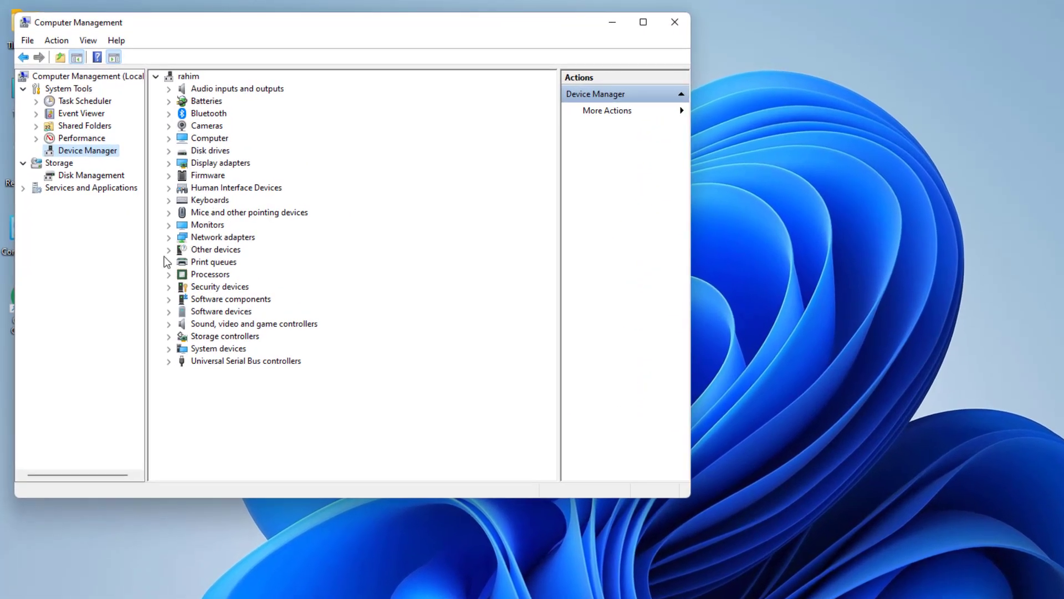
pyautogui.click(169, 239)
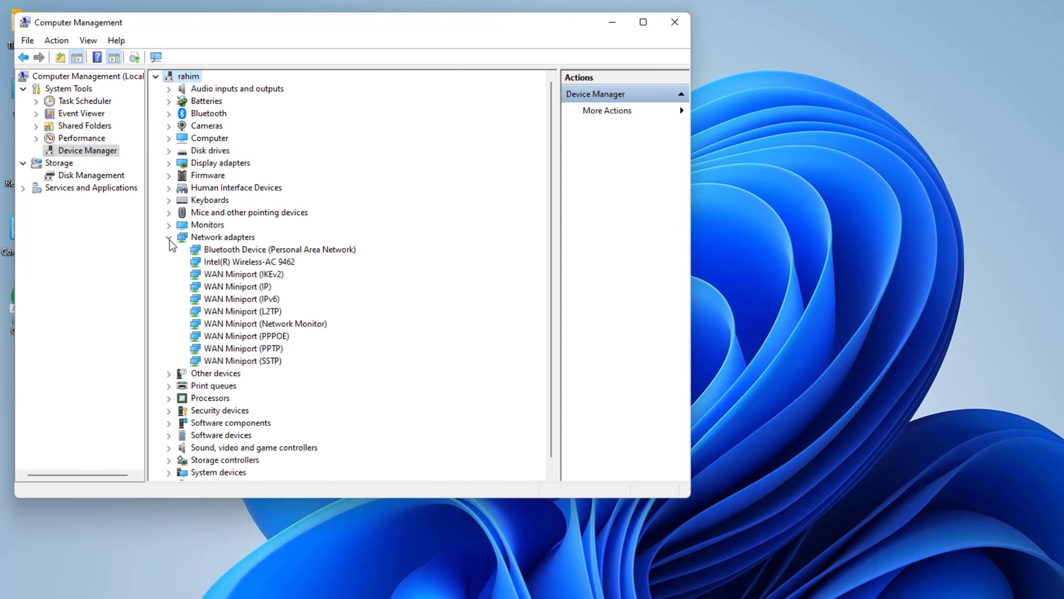
# - Uninstall the Intel(R) Wireless-AC 9462 network adapter without attempting to remove its driver
pyautogui.click(235, 263)
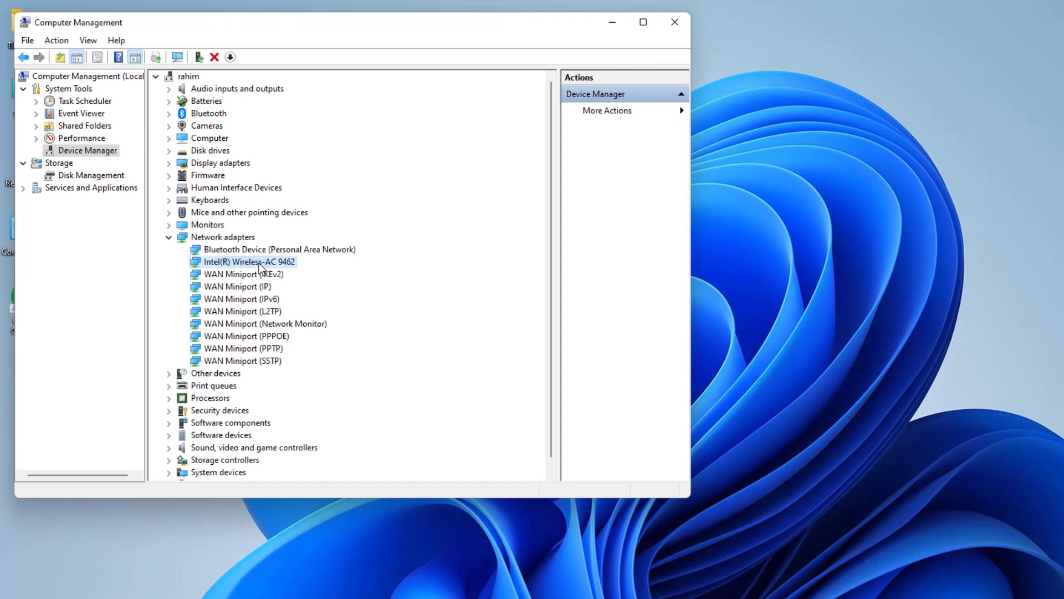
pyautogui.rightClick(258, 263)
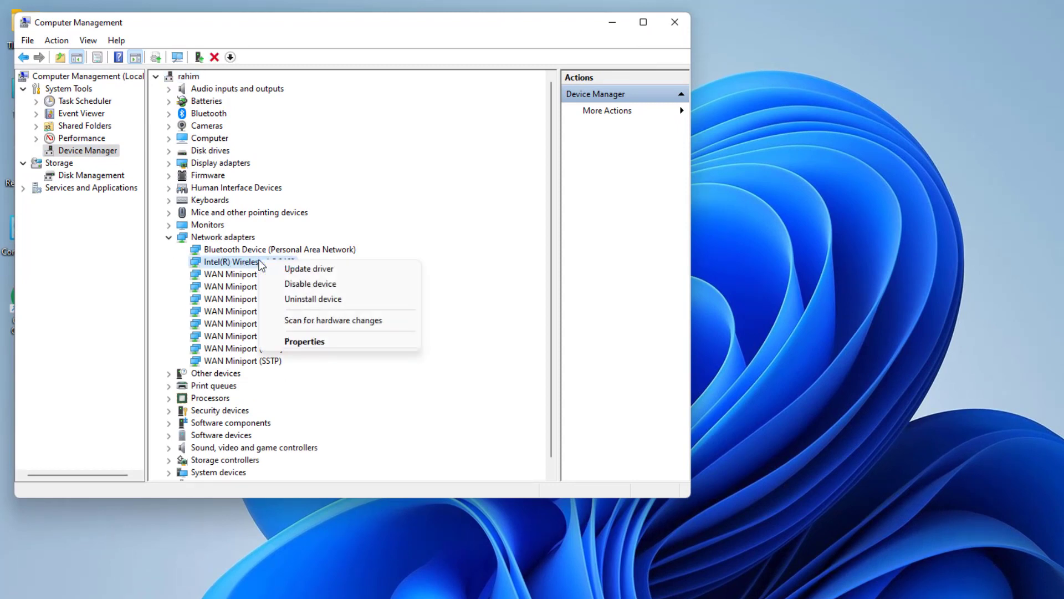
pyautogui.click(294, 302)
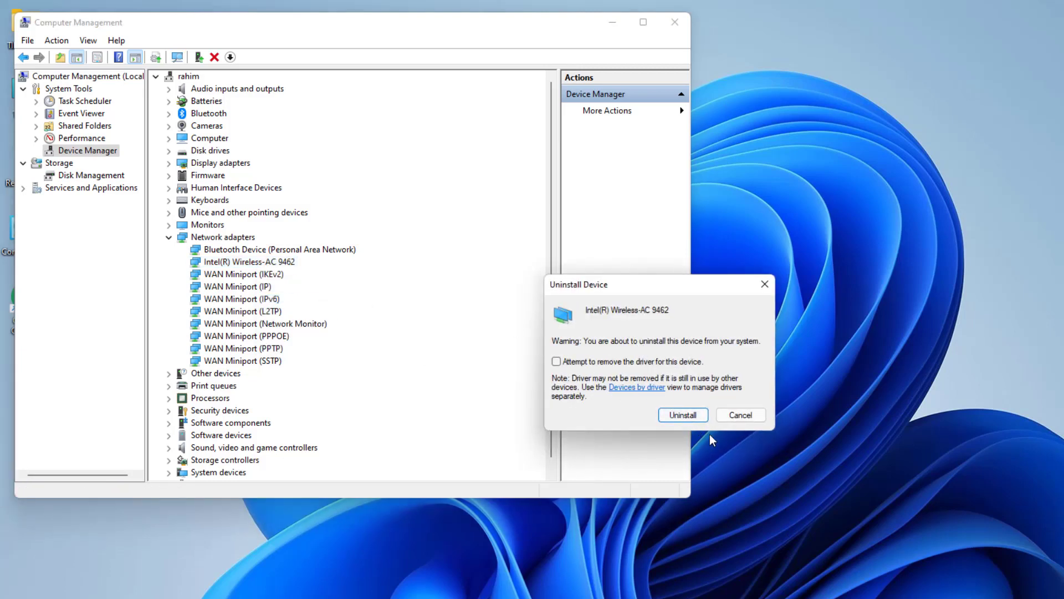
pyautogui.click(687, 416)
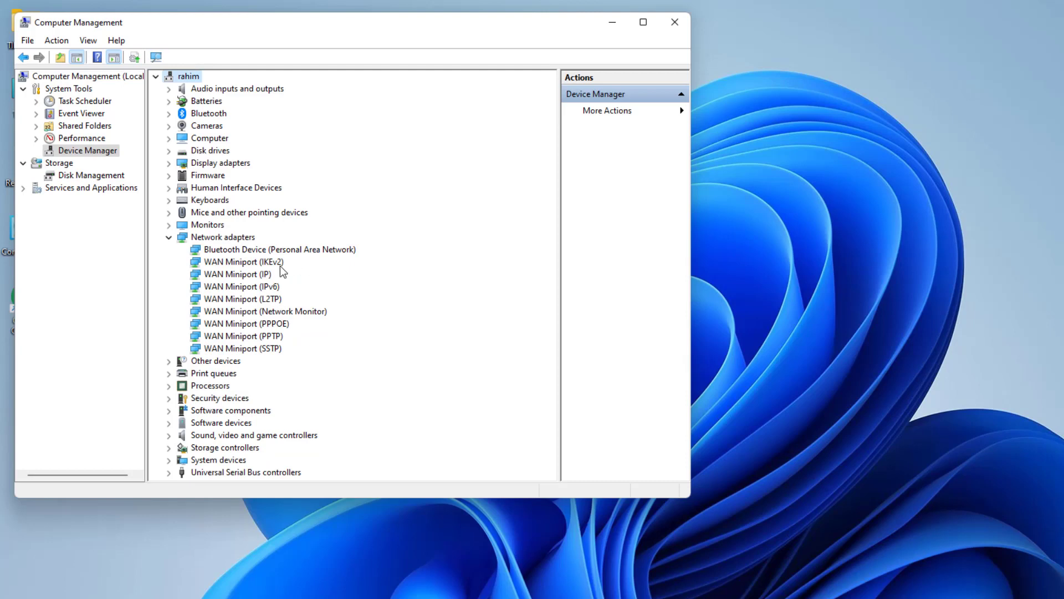
# - Scan for hardware changes to reinstall the Intel(R) Wireless-AC 9462 adapter, and close Computer Management
pyautogui.click(50, 41)
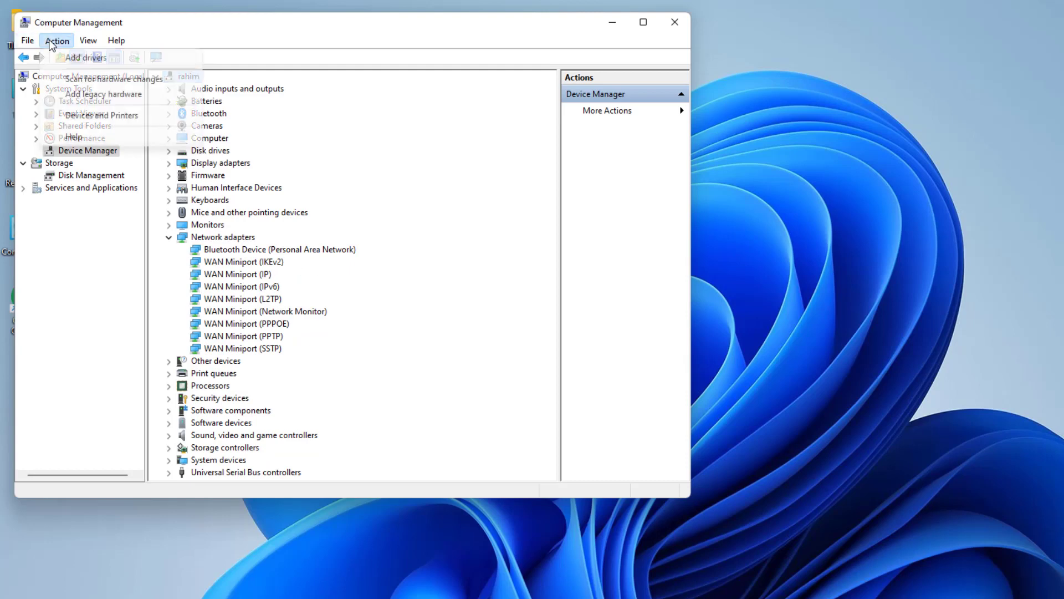
pyautogui.click(105, 80)
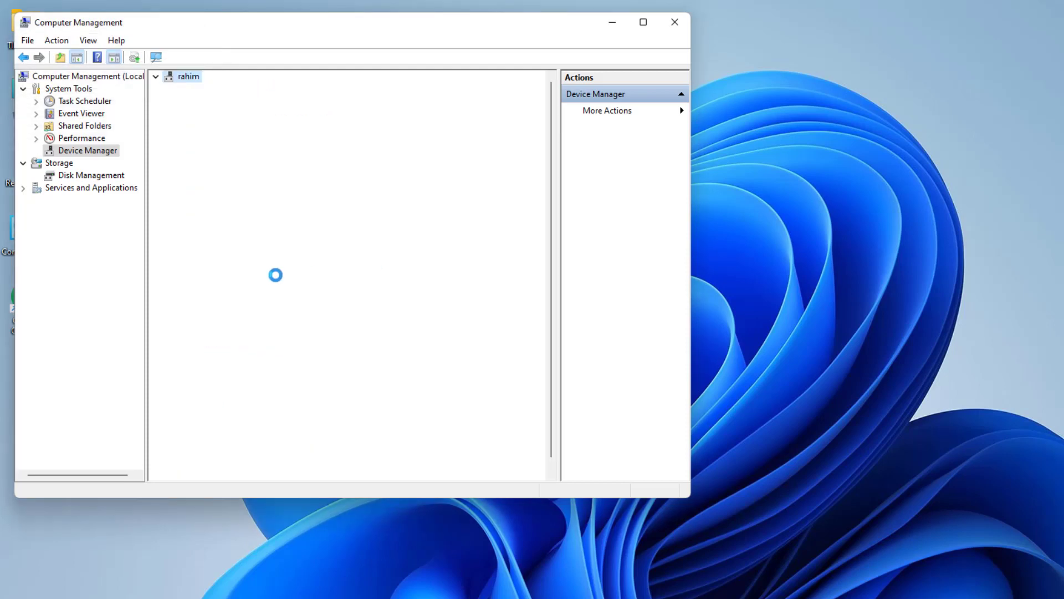
pyautogui.click(237, 263)
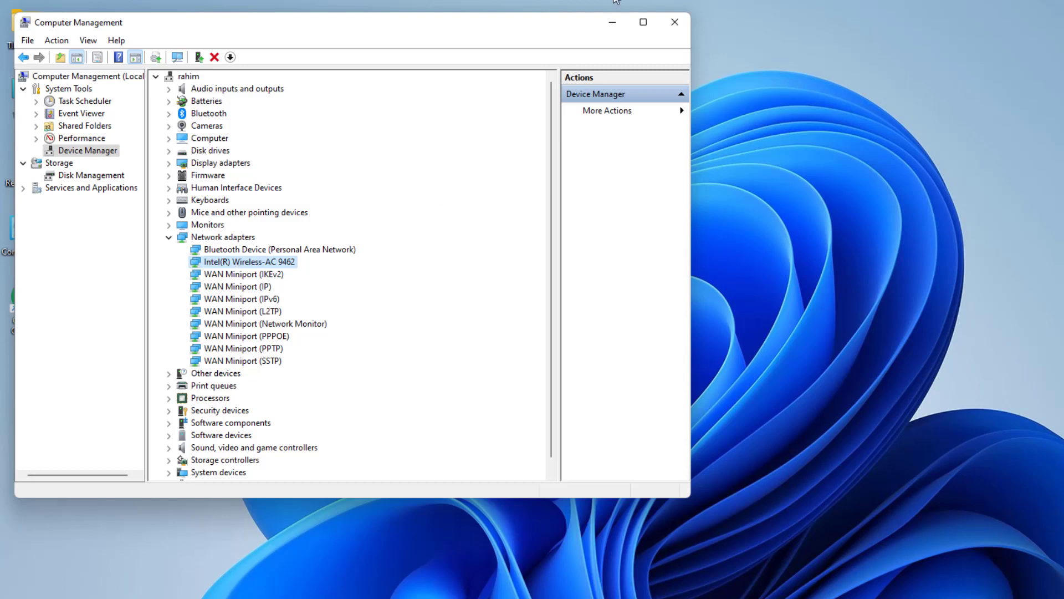
pyautogui.click(675, 23)
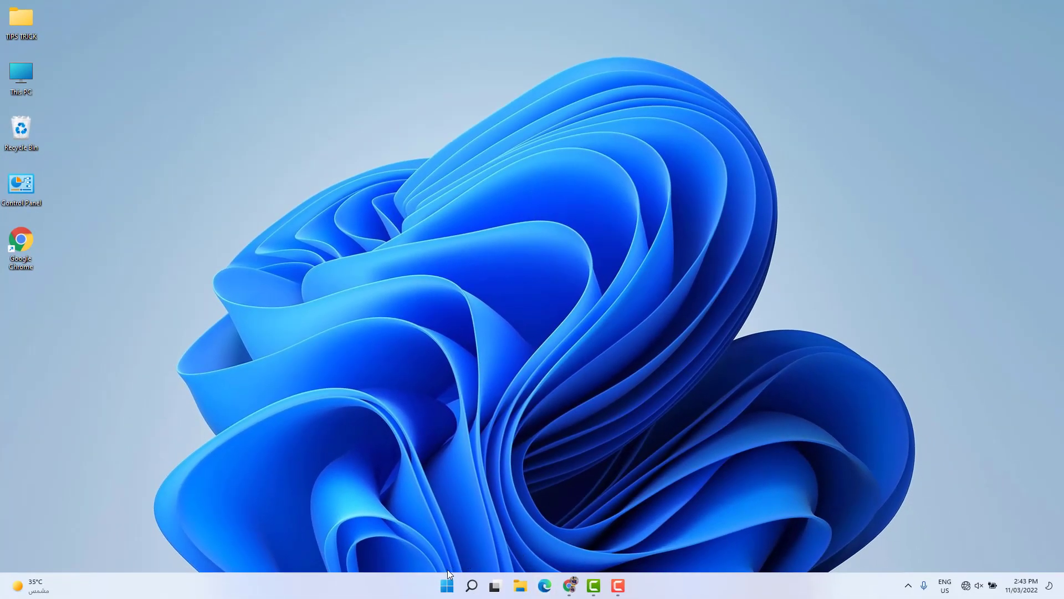
# - Open the Network reset page under Advanced network settings in the Windows Settings app
pyautogui.click(447, 586)
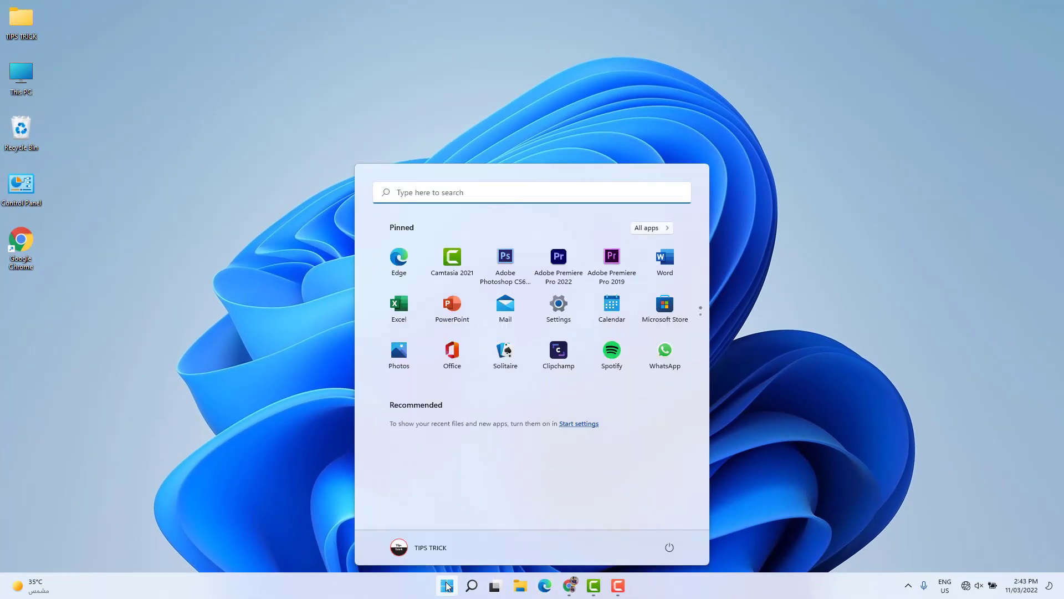
pyautogui.click(557, 313)
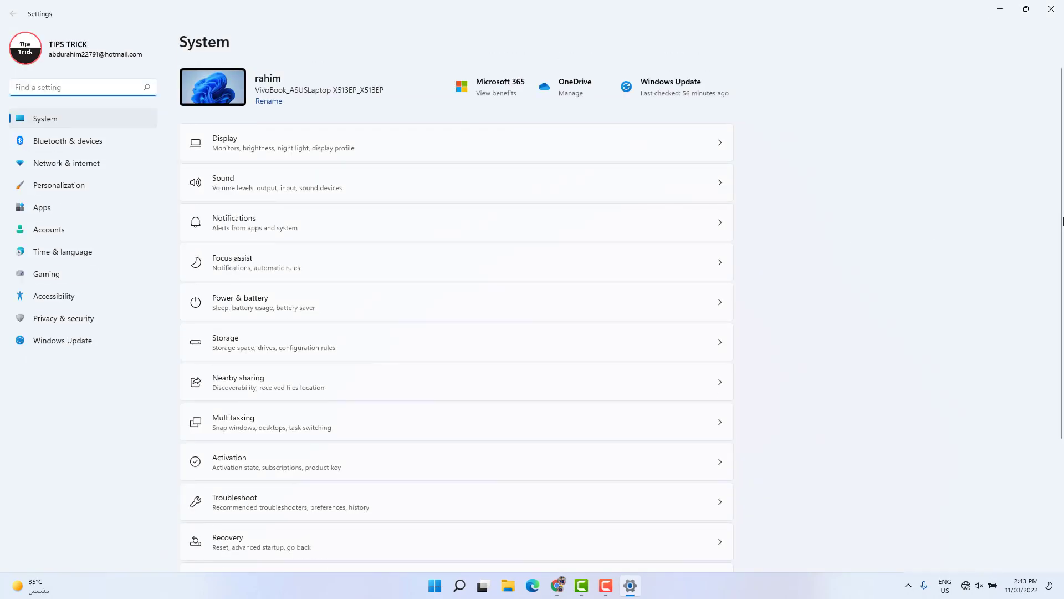
pyautogui.click(86, 164)
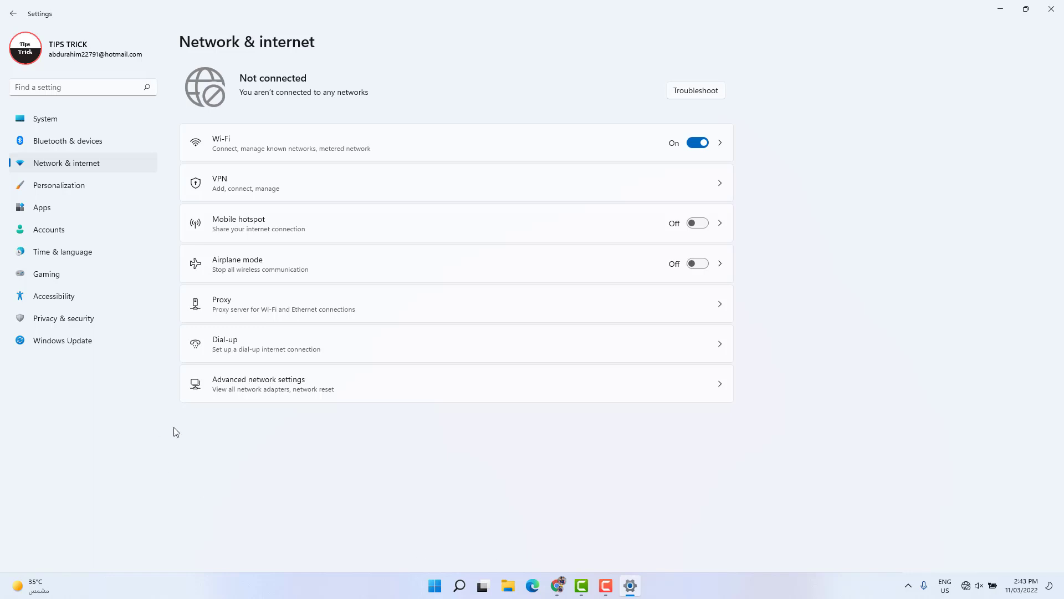
pyautogui.click(284, 397)
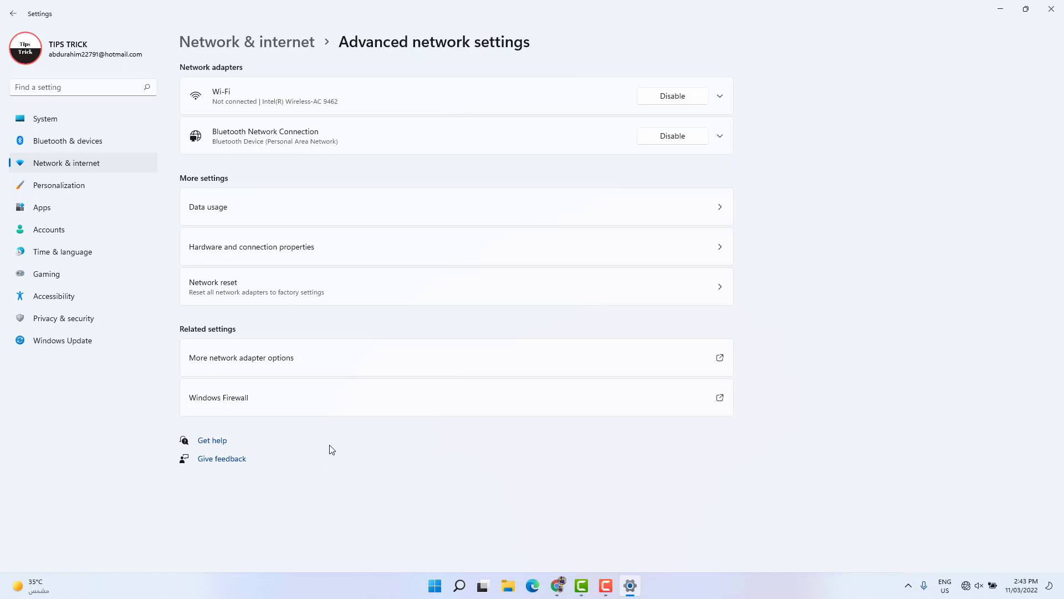
pyautogui.click(258, 295)
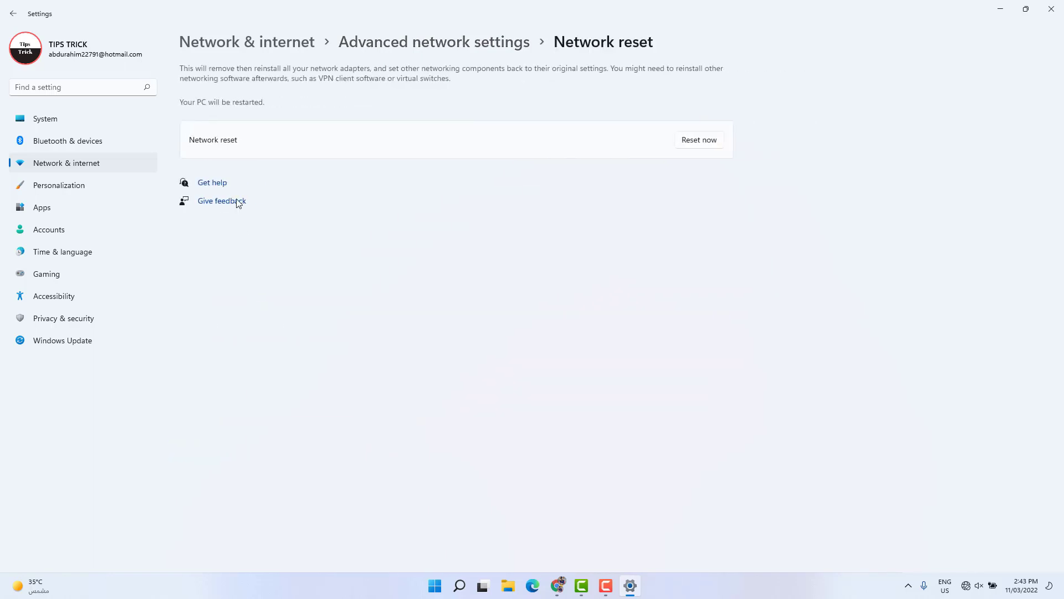